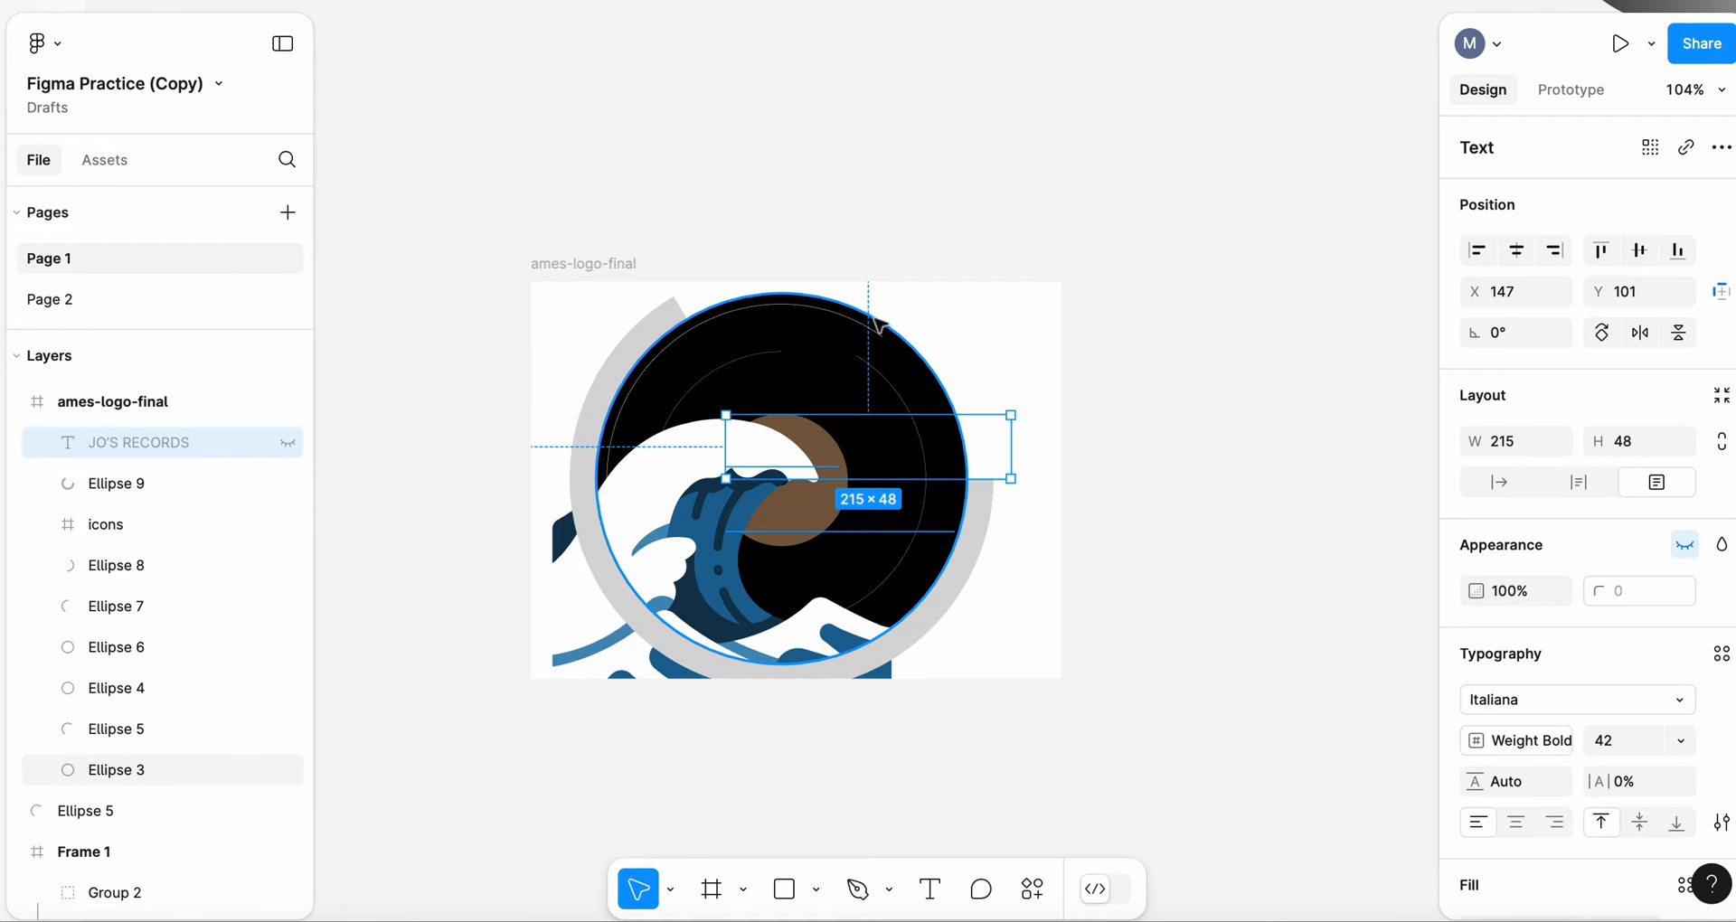
left_click(924, 357)
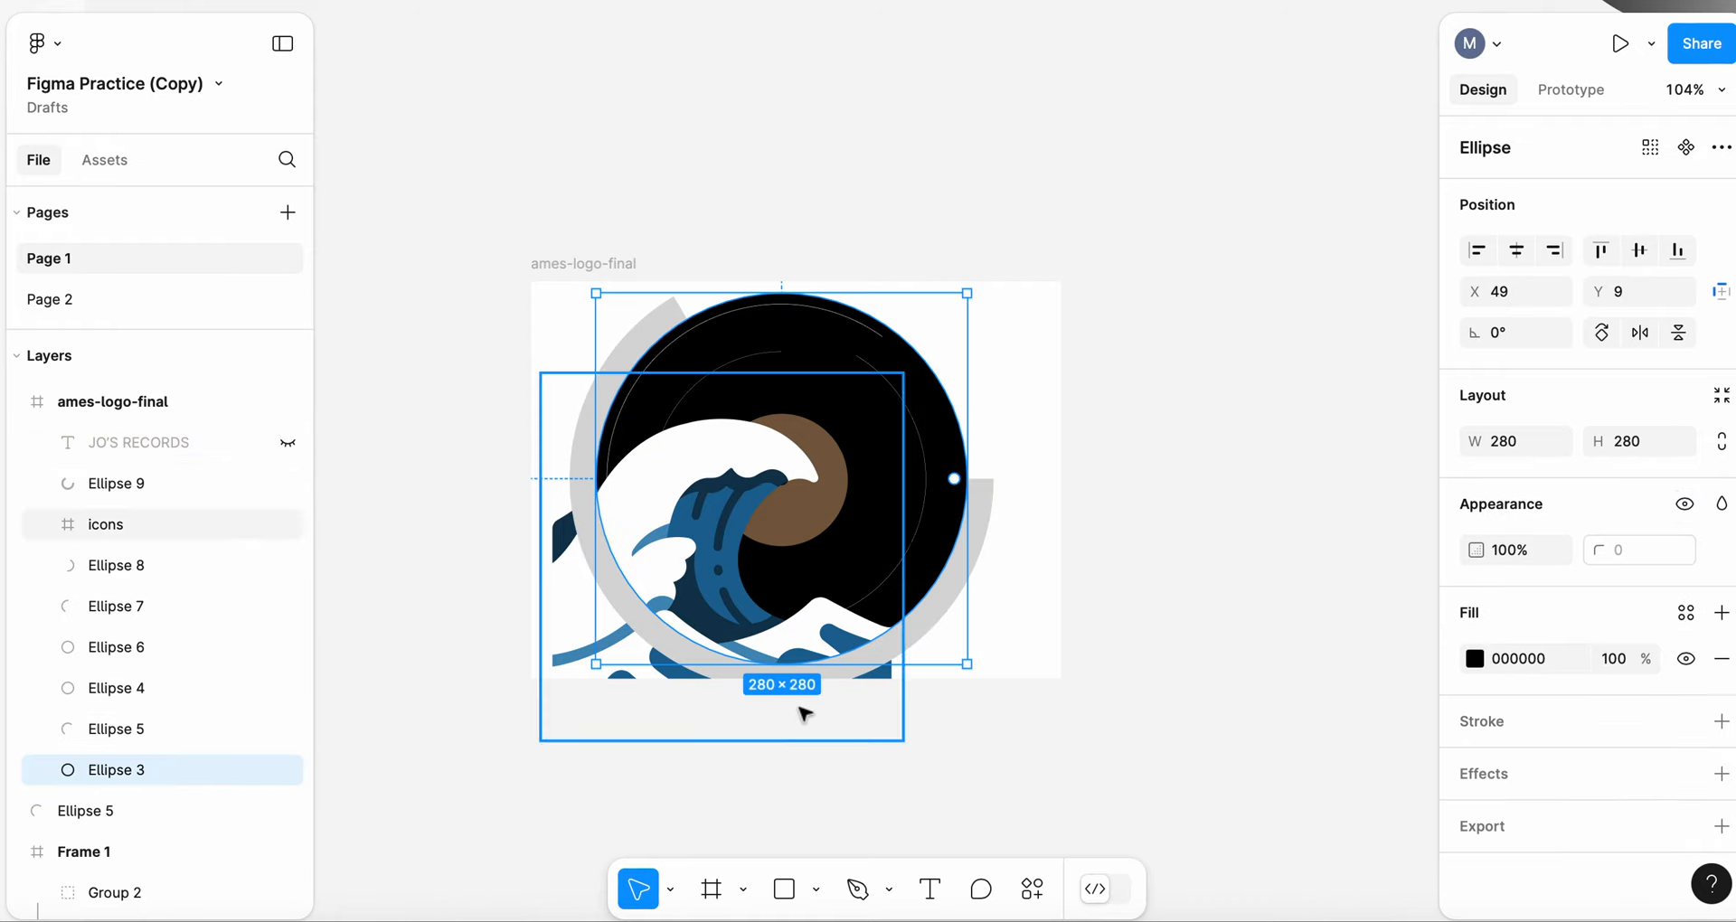
left_click(287, 770)
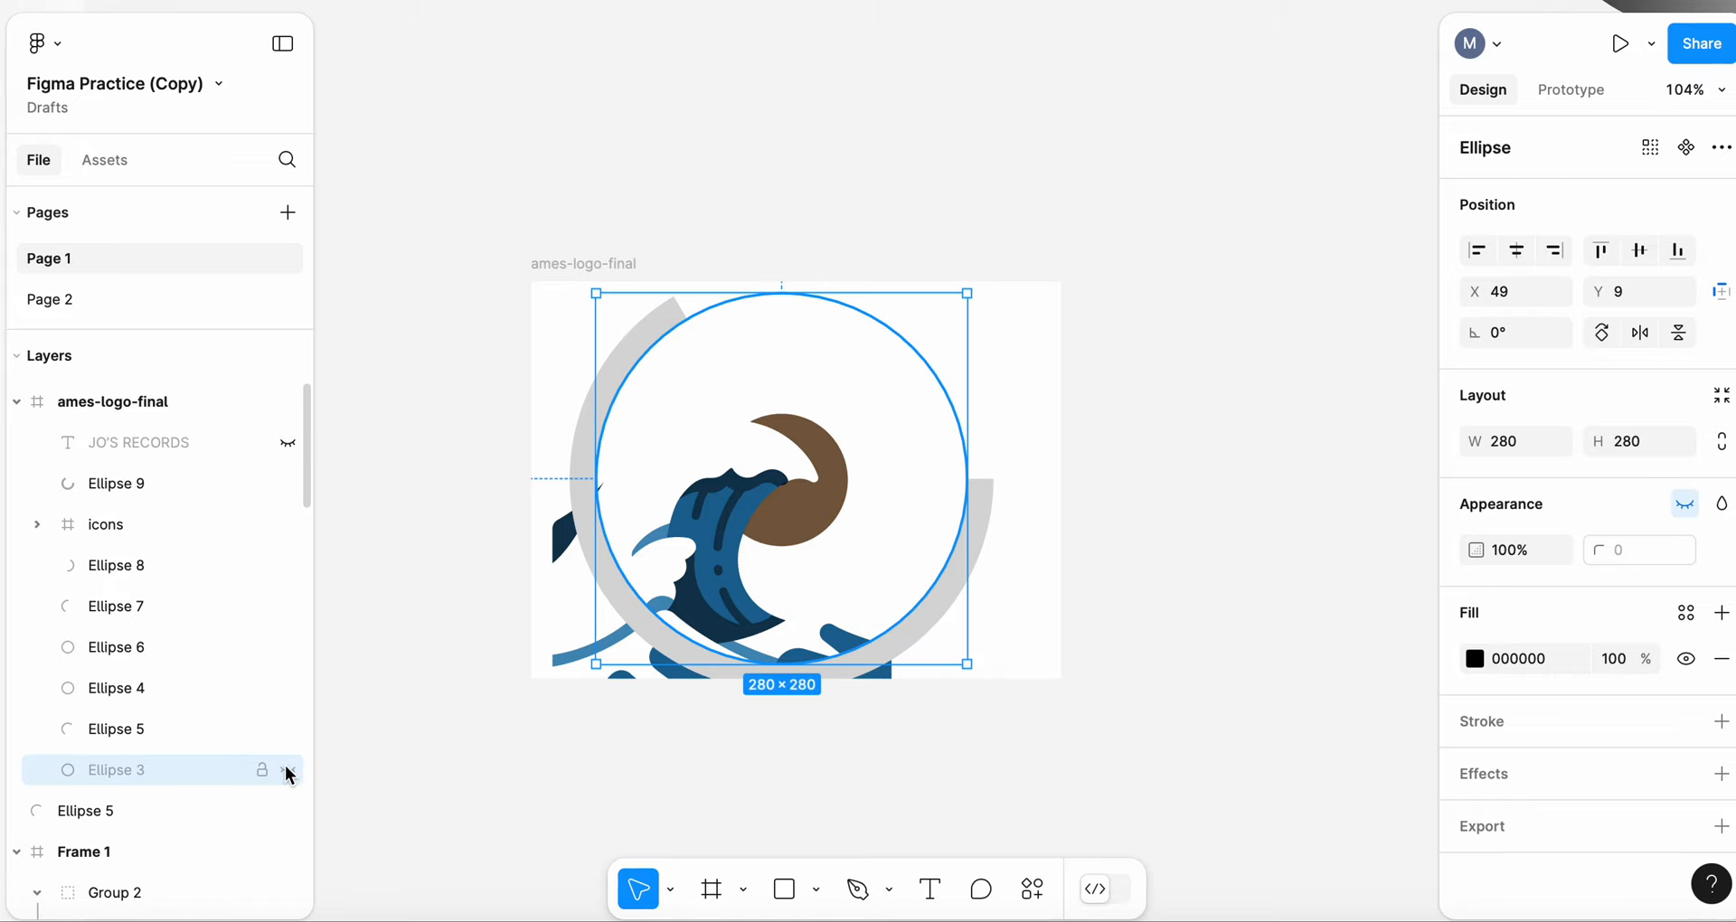
left_click(288, 771)
- Hide the three thin white arcs, Ellipse 5, Ellipse 7 and Ellipse 8, inside the ames-logo-final frame
left_click(701, 332)
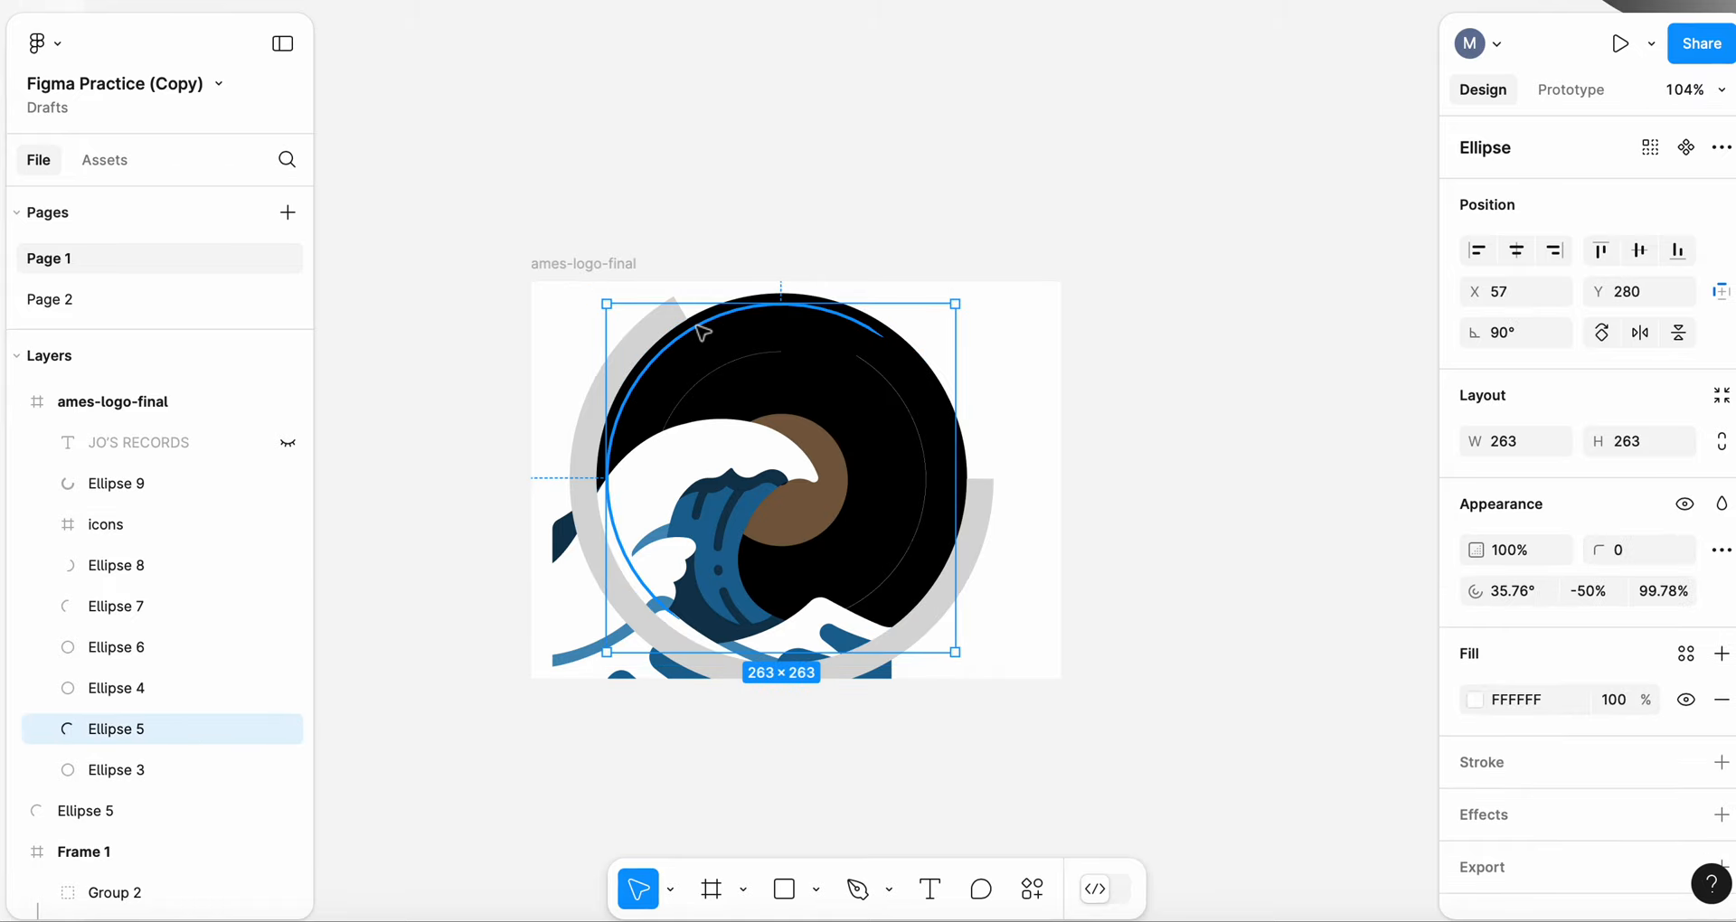
left_click(741, 364, "shift")
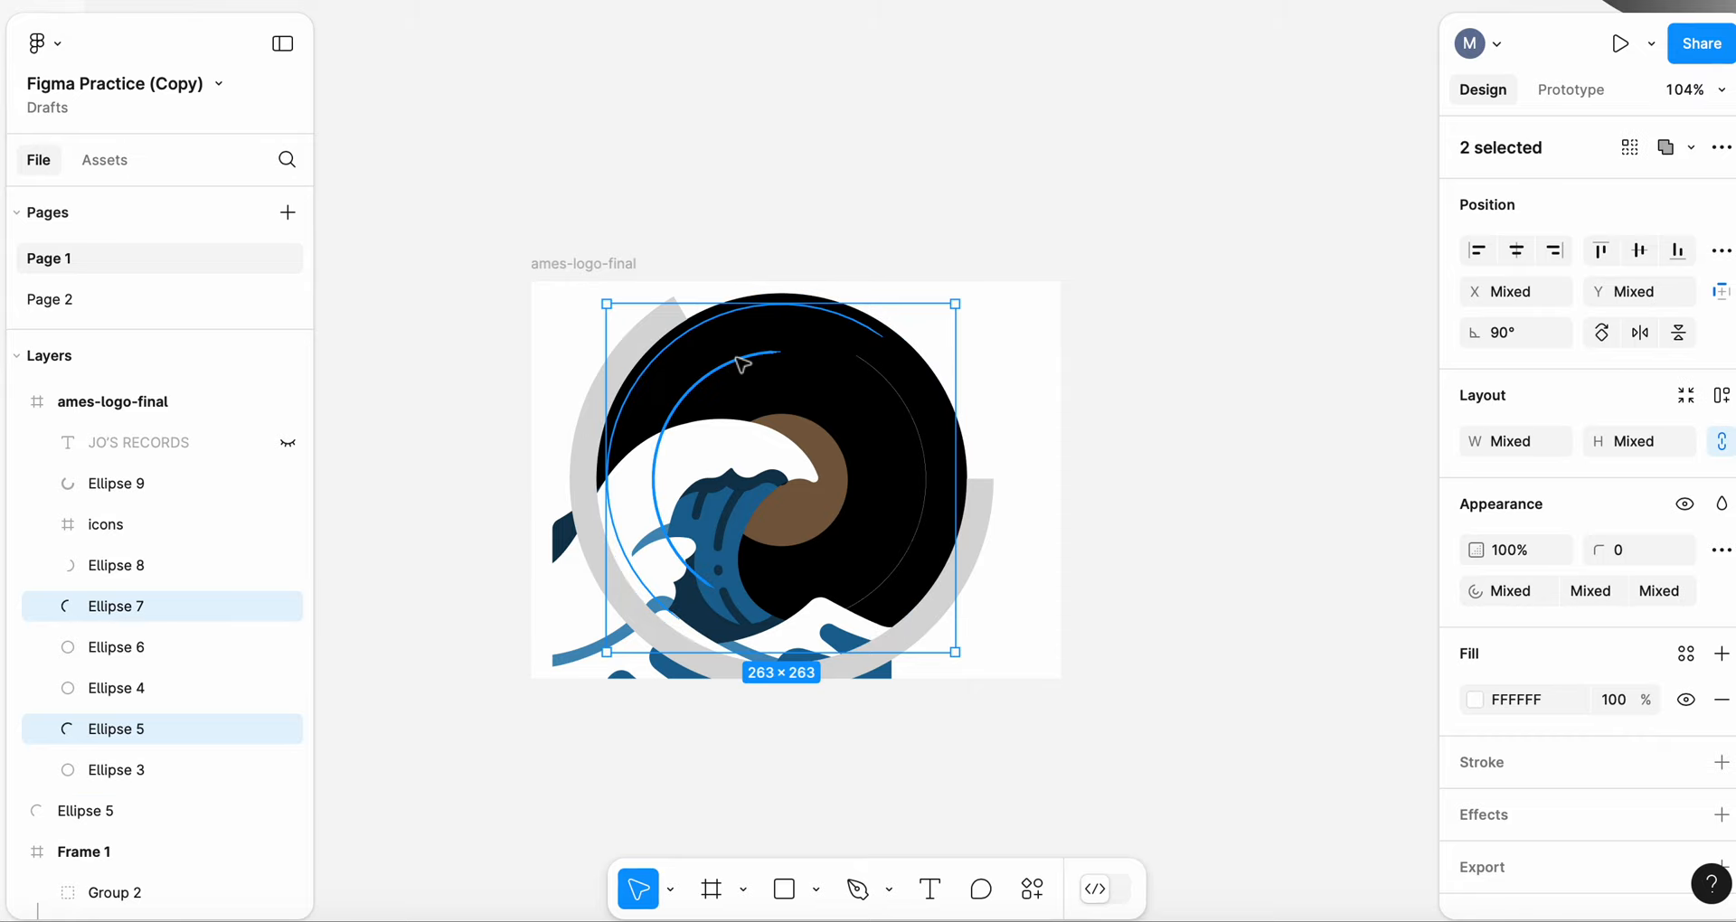
left_click(928, 439, "shift")
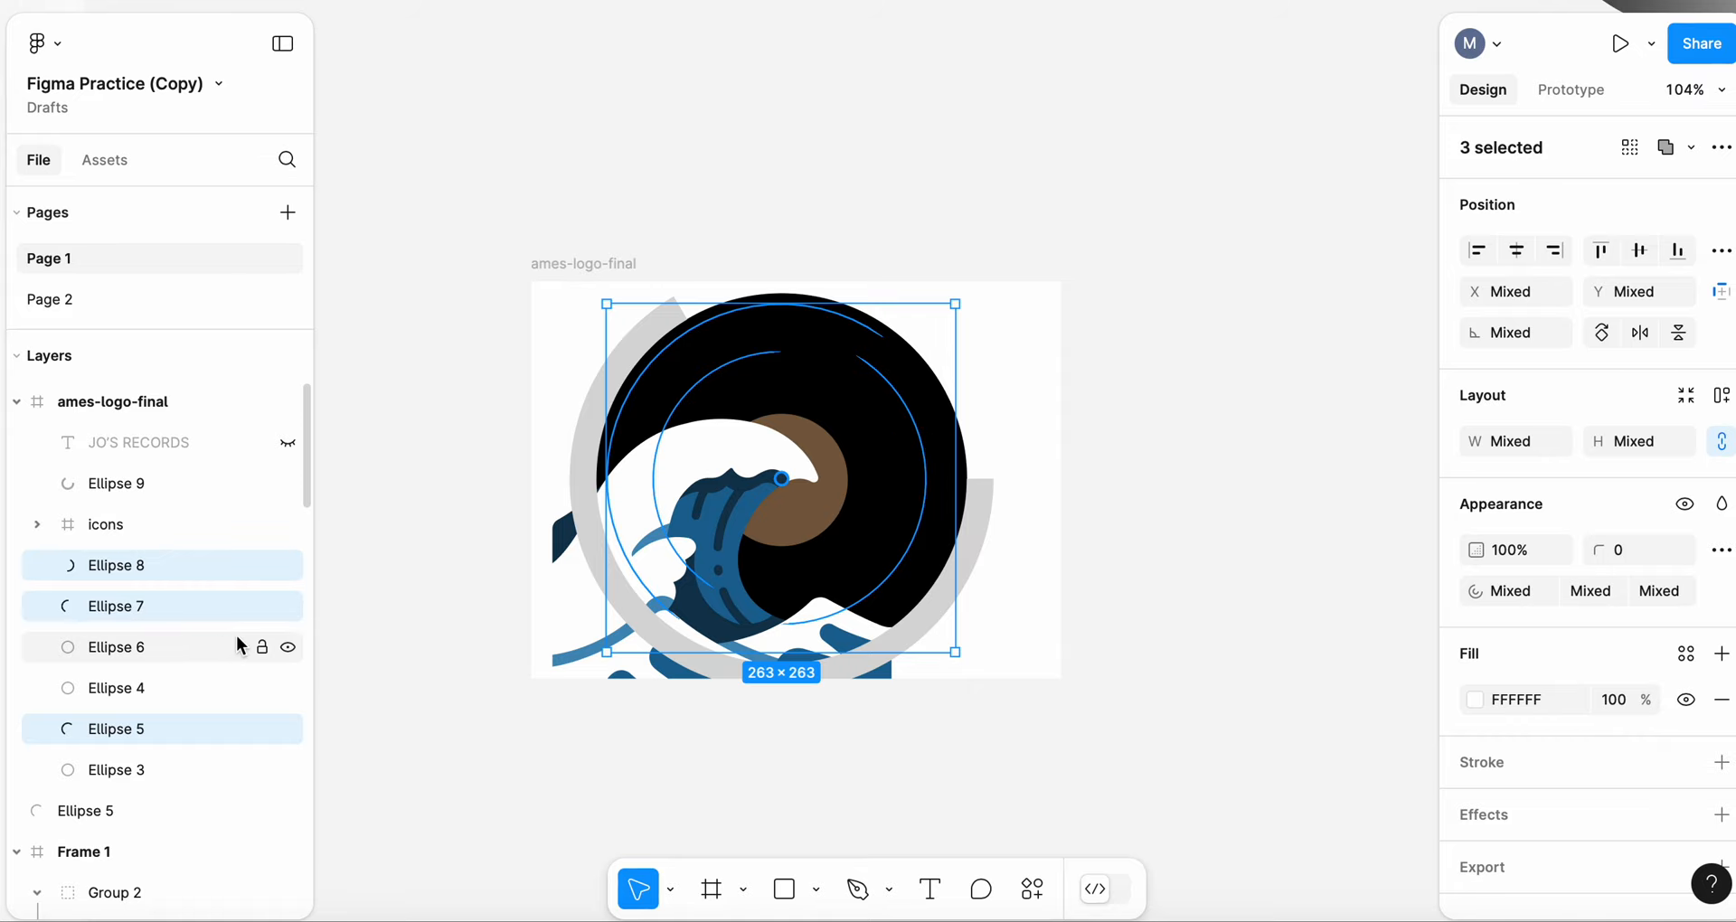
left_click(290, 566)
left_click(289, 606)
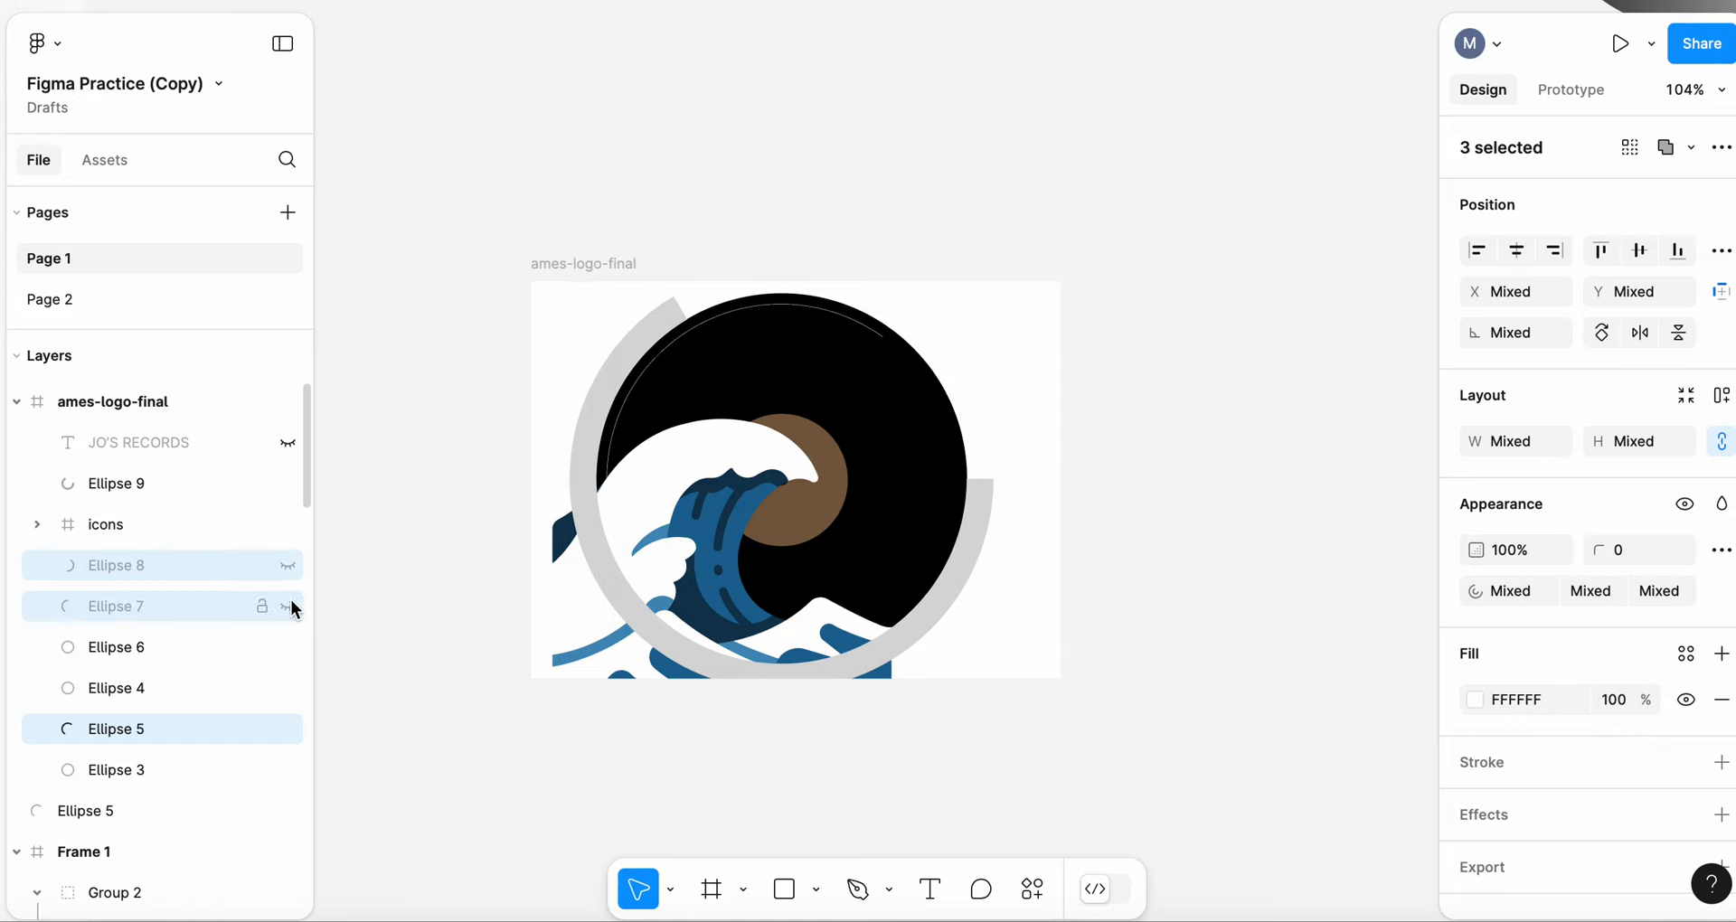
left_click(290, 729)
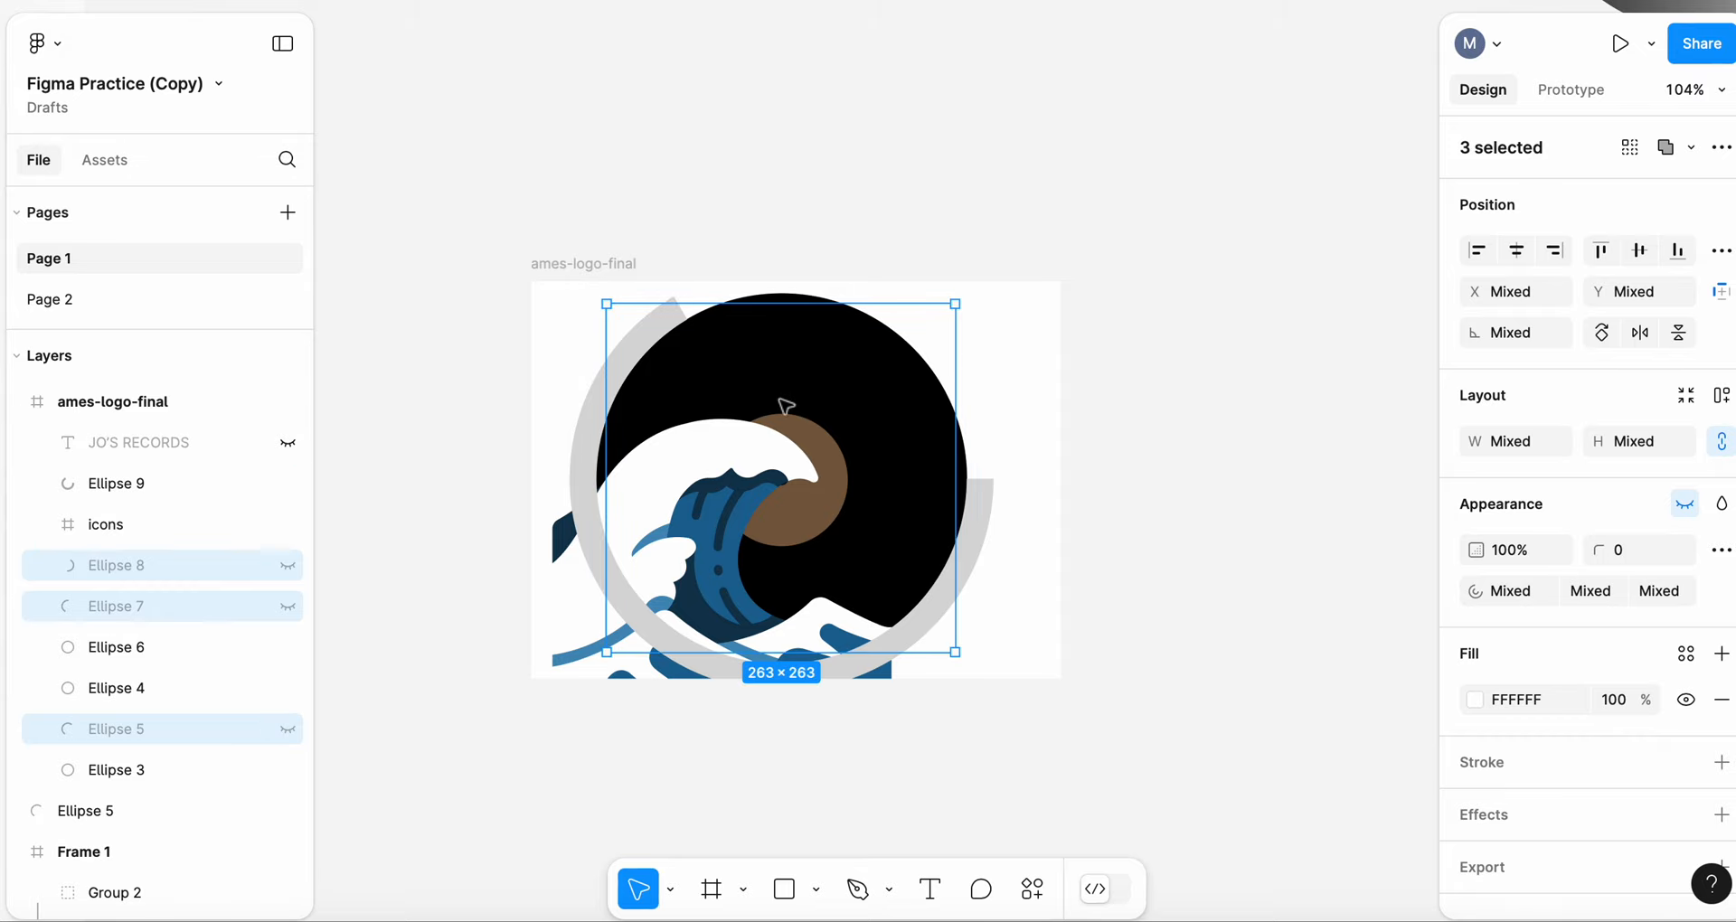
- Hide the large black circle, Ellipse 3, and the brown circle, Ellipse 4, behind the wave
left_click(820, 321)
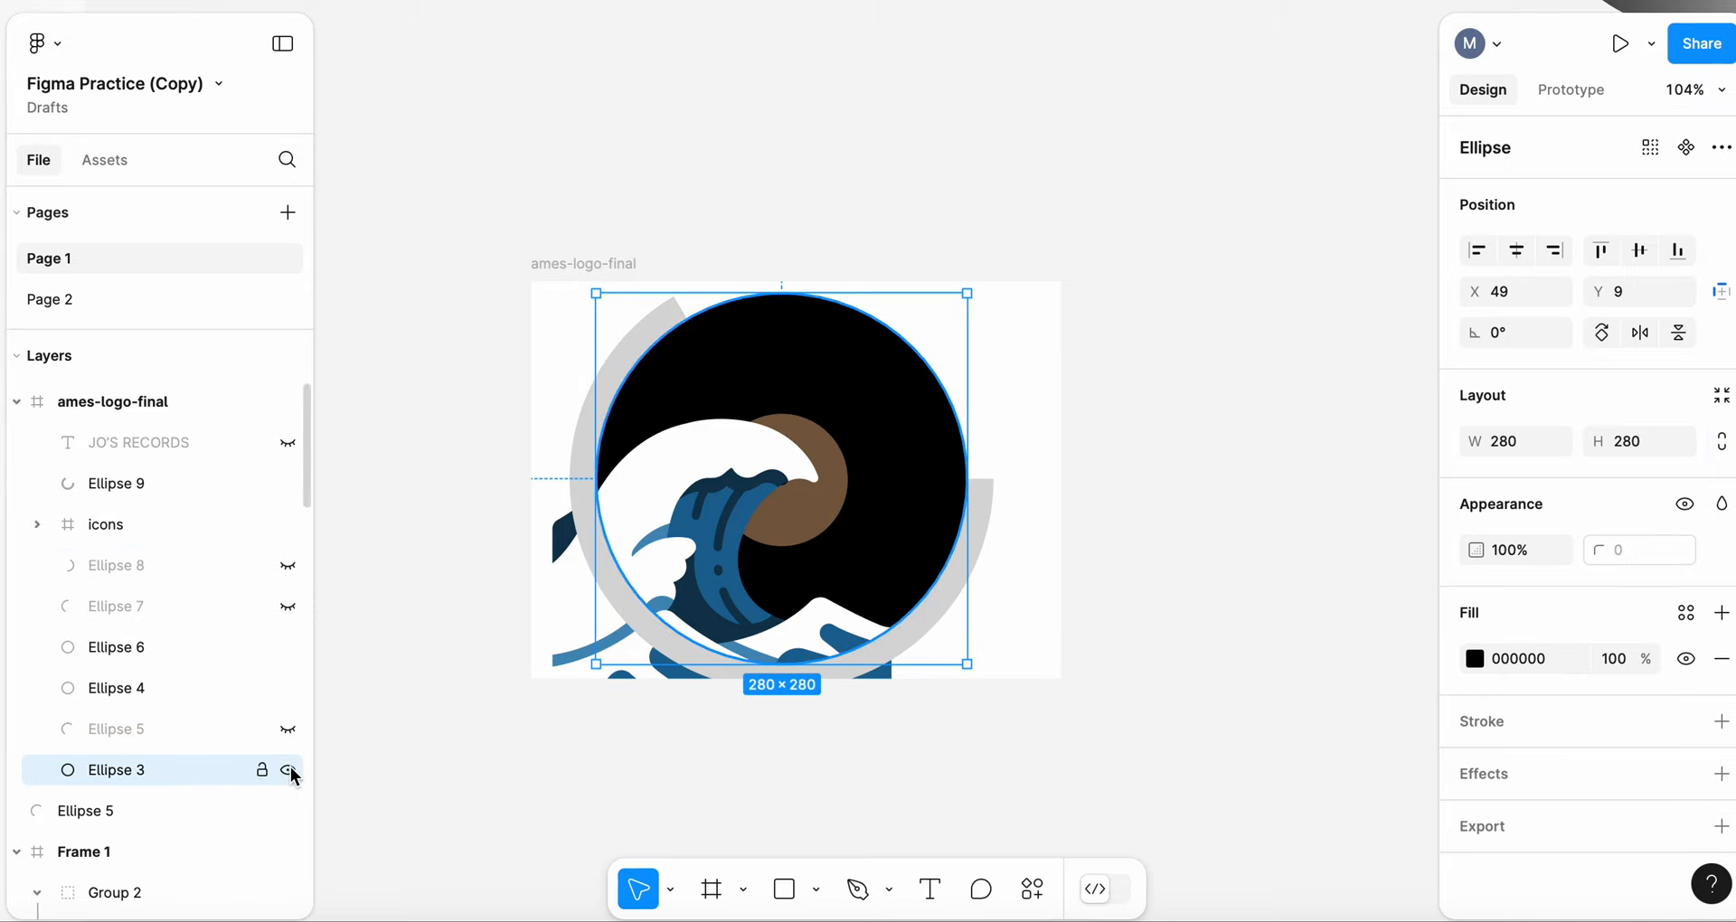
left_click(288, 769)
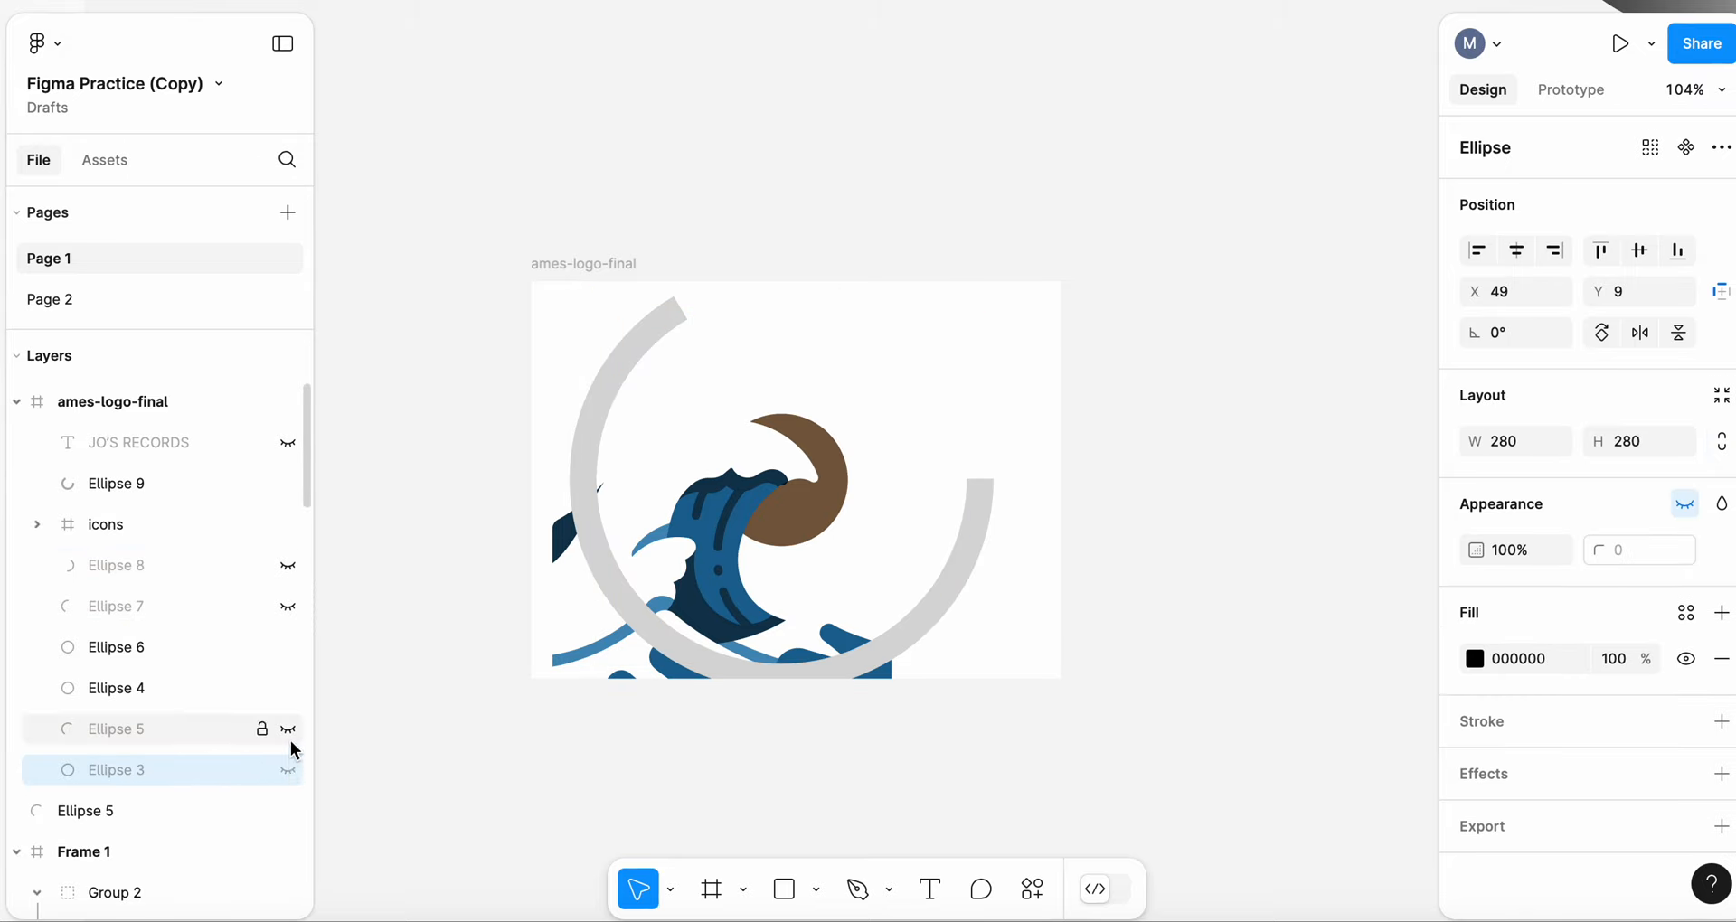
left_click(825, 449)
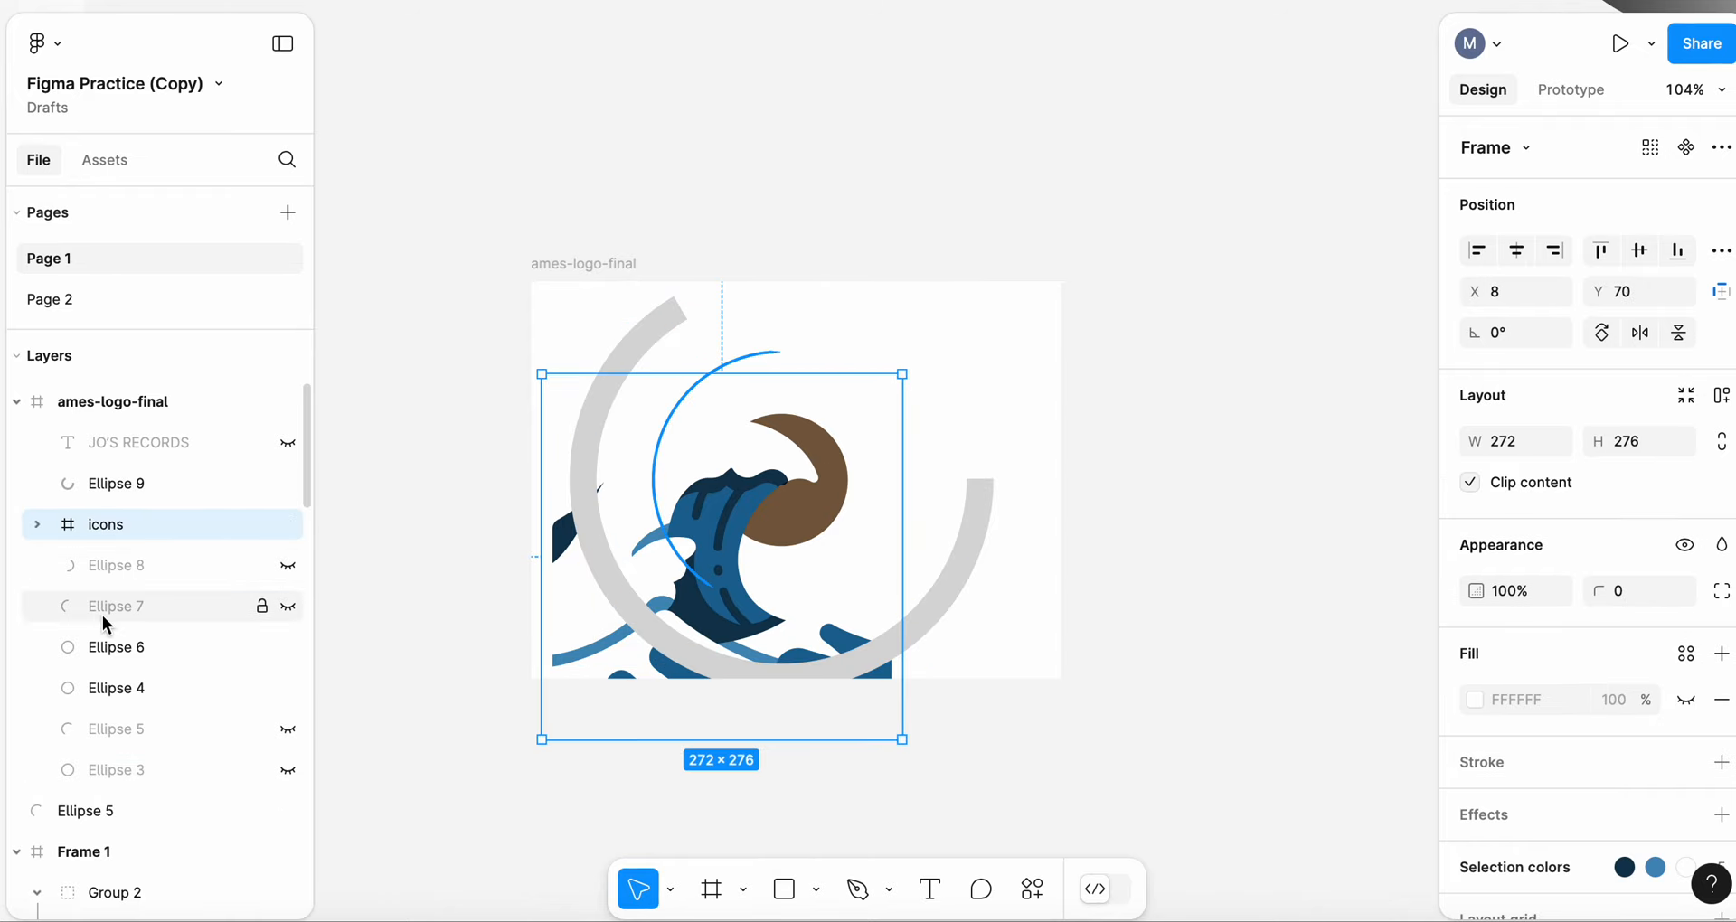
scroll(101, 614, "down", 2)
left_click(77, 767)
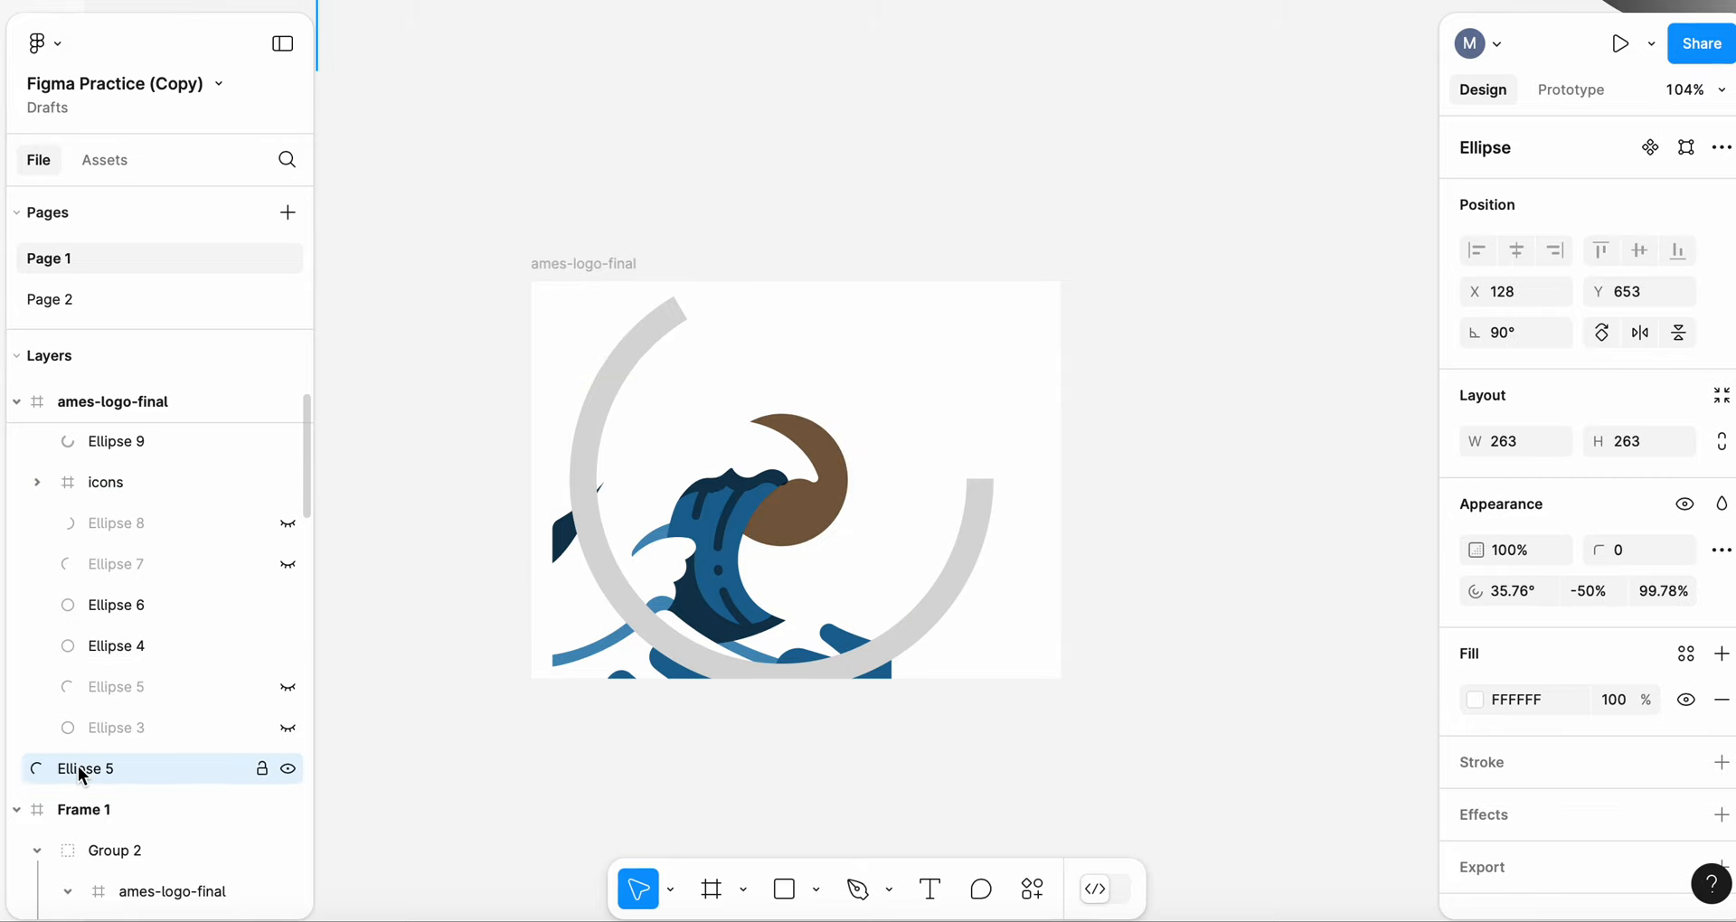
left_click(110, 642)
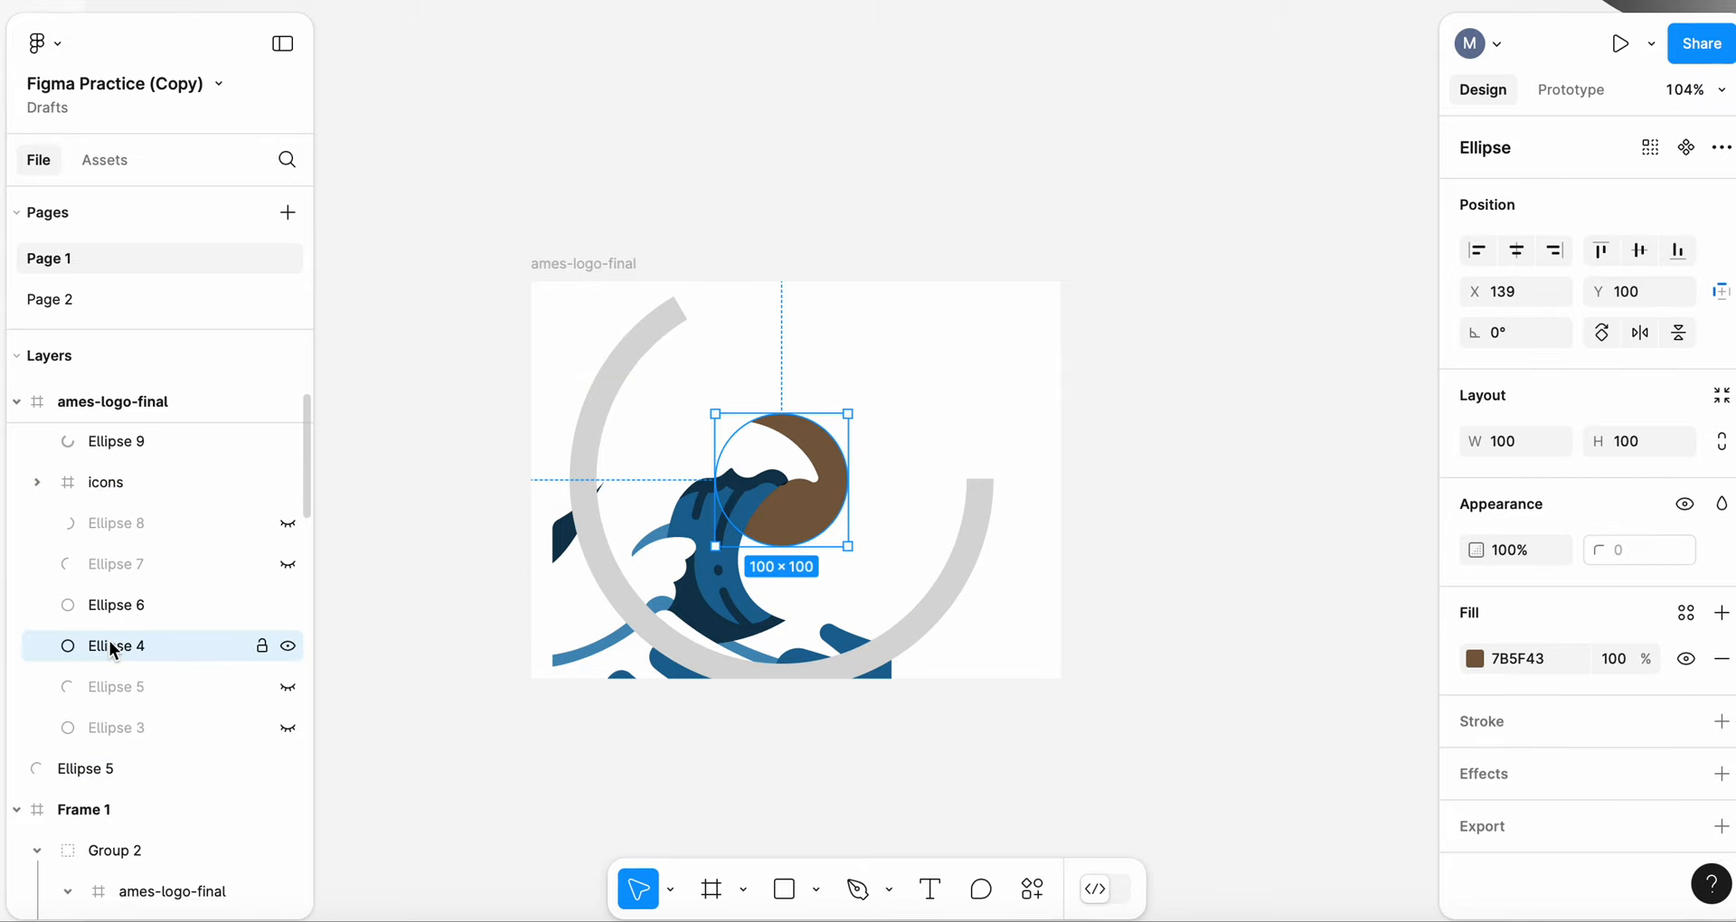
left_click(287, 646)
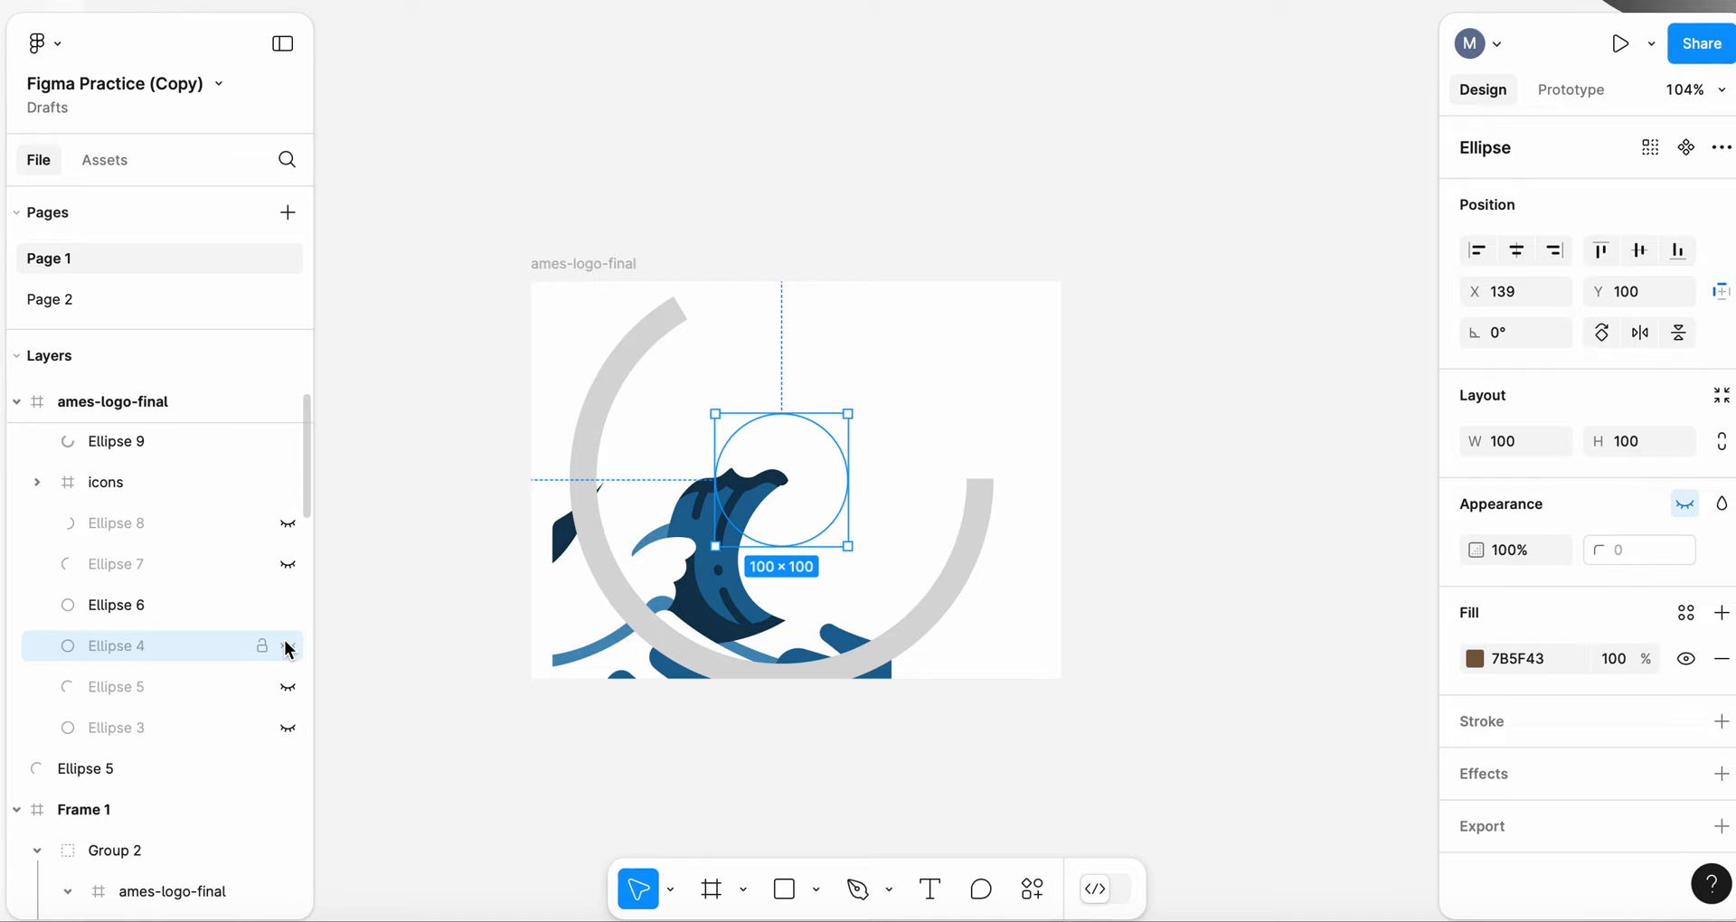
- Hide the grey arc, Ellipse 9, and delete the small dark blue vector beside the wave at the frame's left edge
left_click(653, 341)
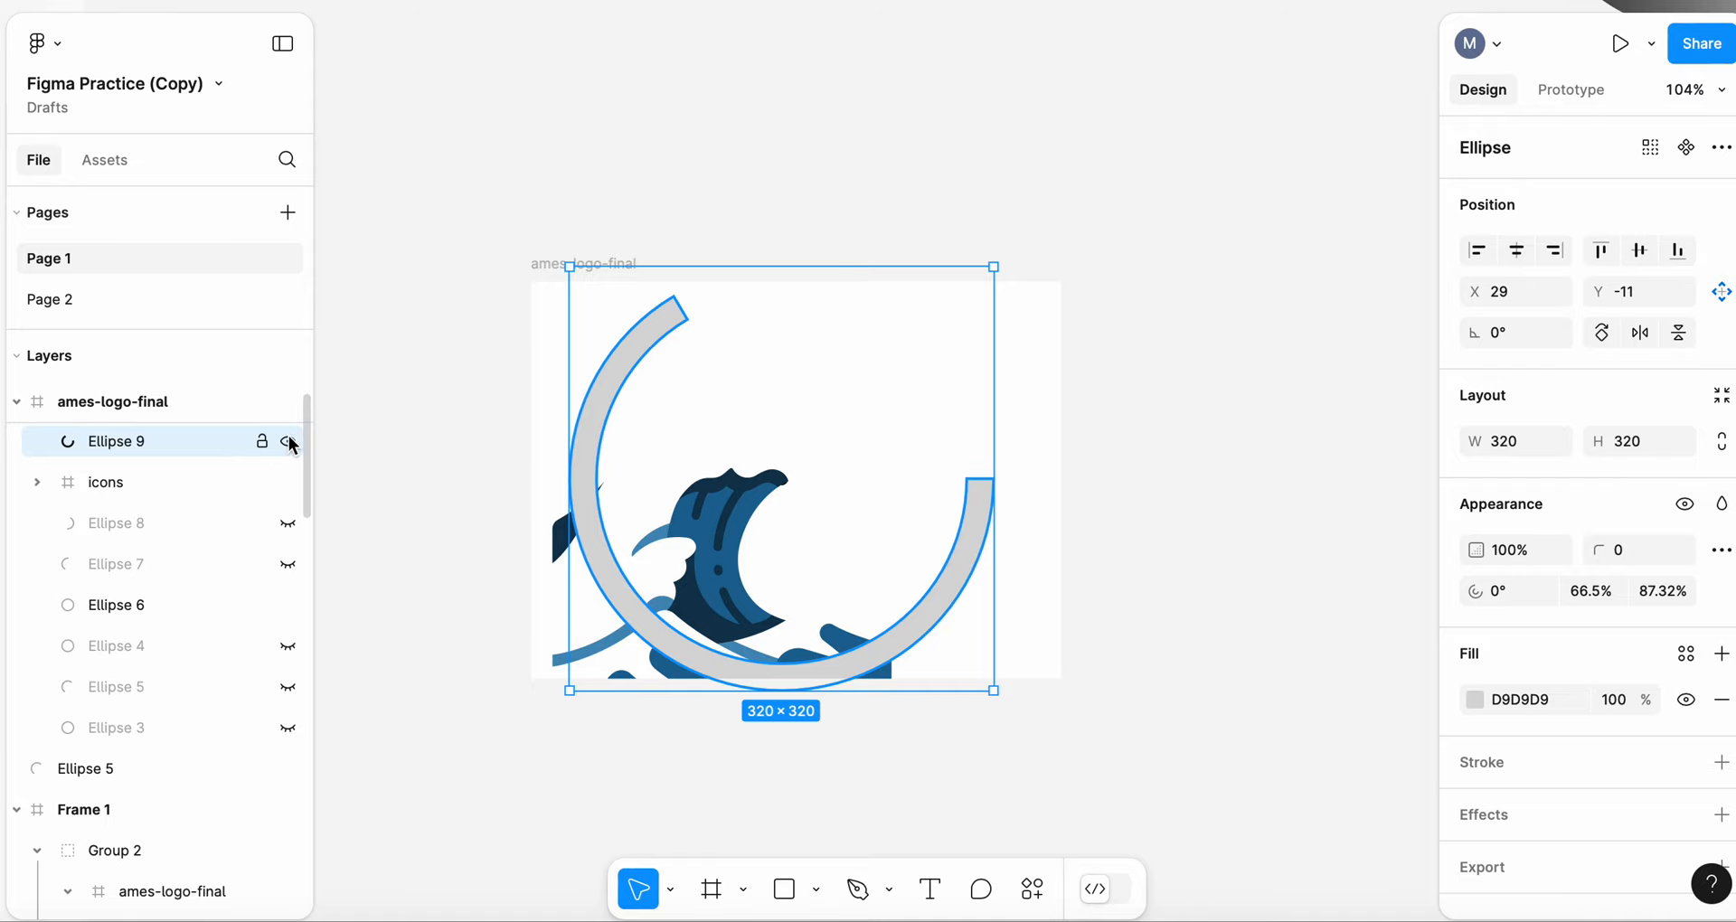
left_click(288, 442)
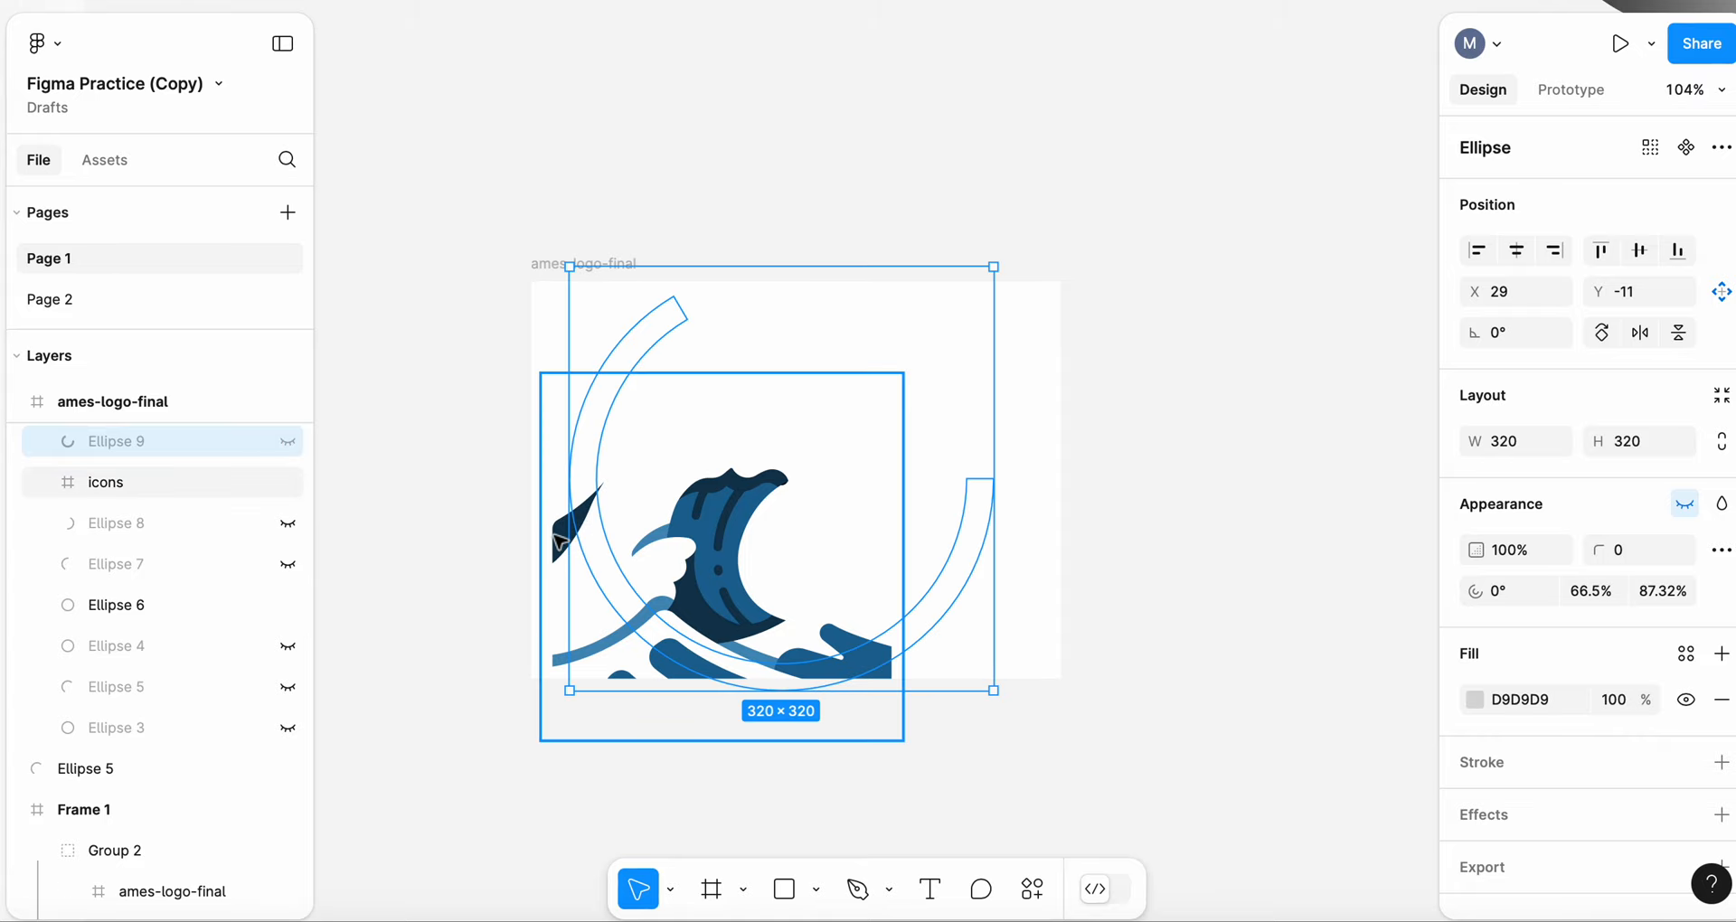
left_click(454, 535)
double_click(571, 533)
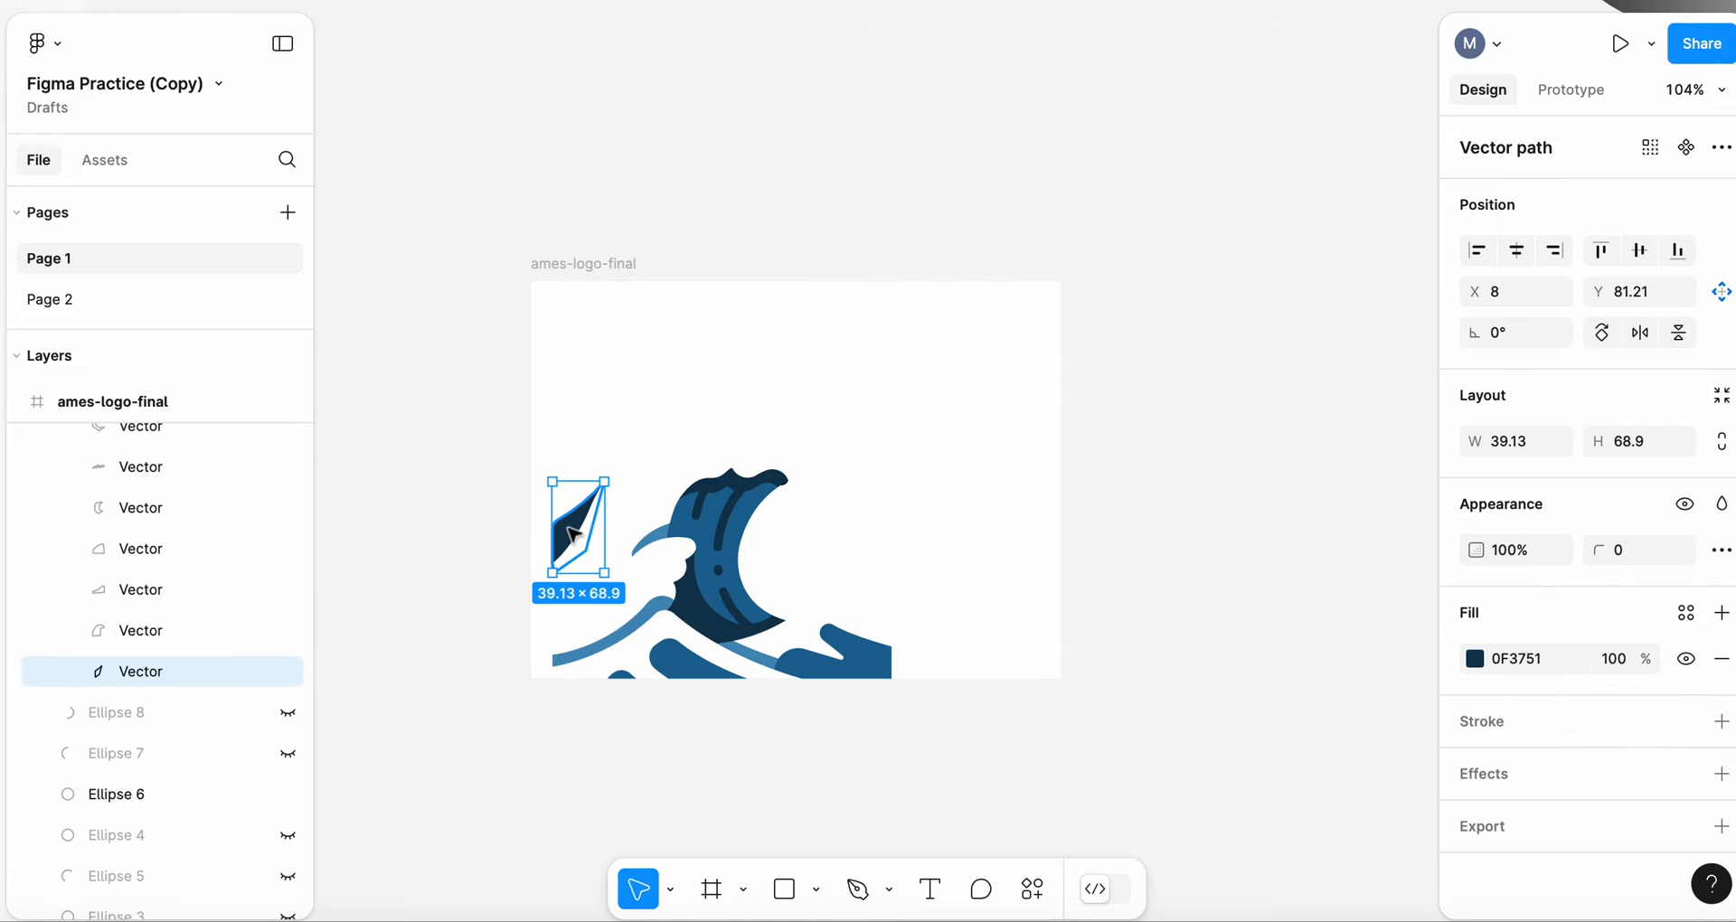
key("Delete")
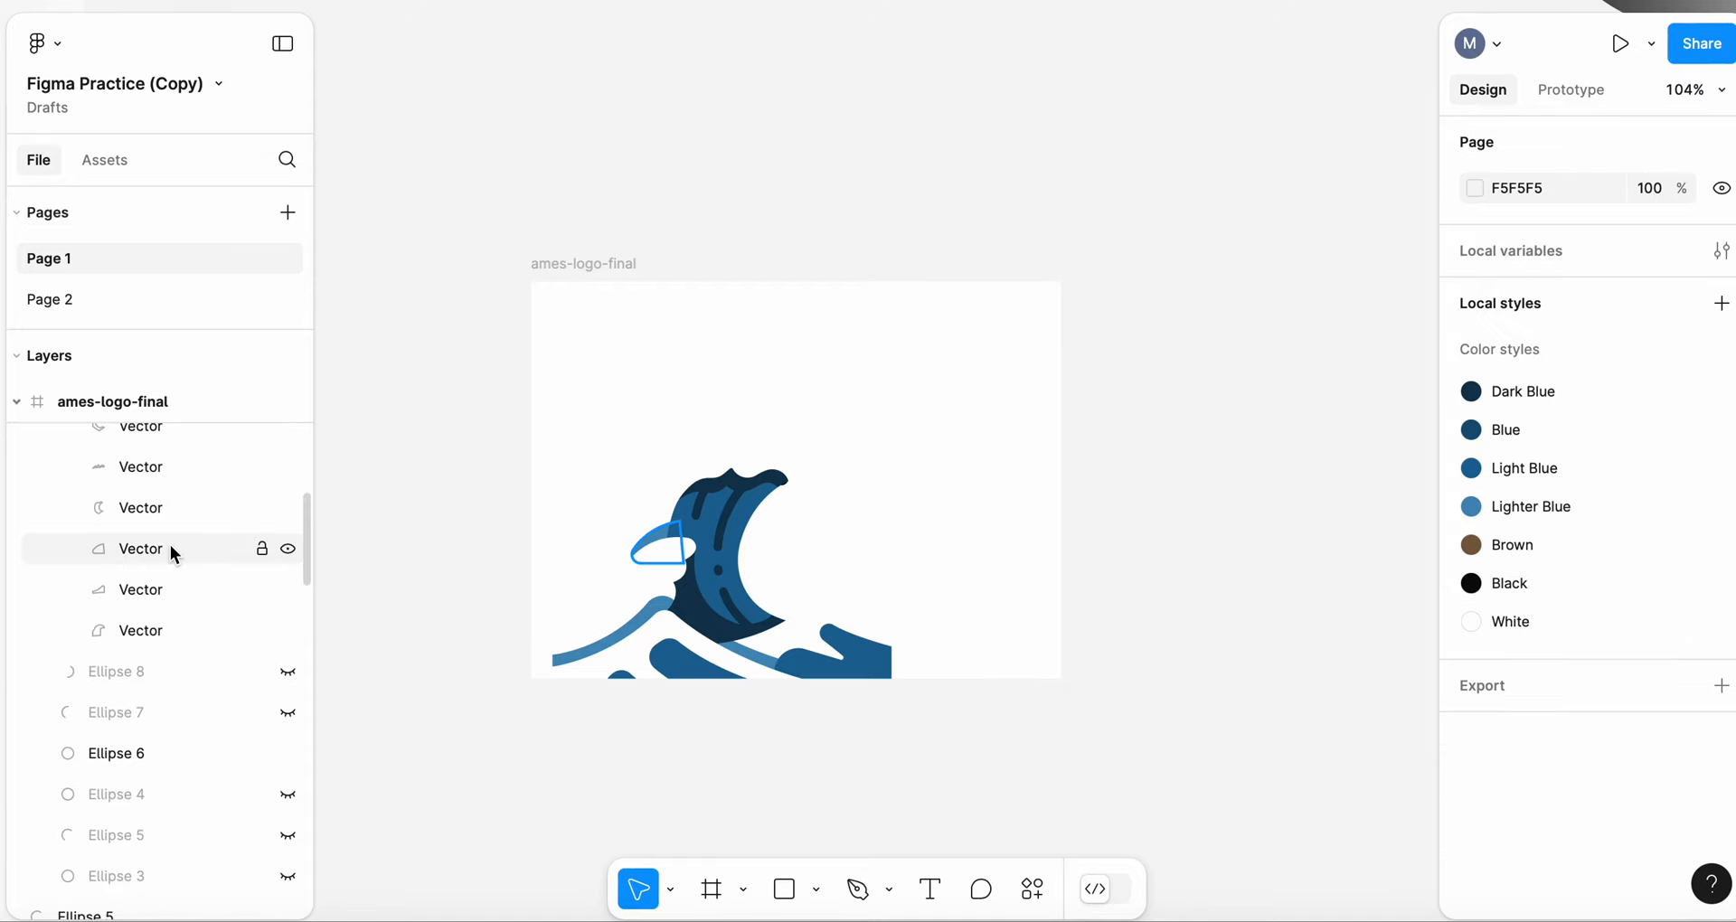
- Reveal Ellipse 9, reshape it into a full solid circle with 100% sweep and 0% ratio, and hide it again
scroll(170, 555, "up", 5)
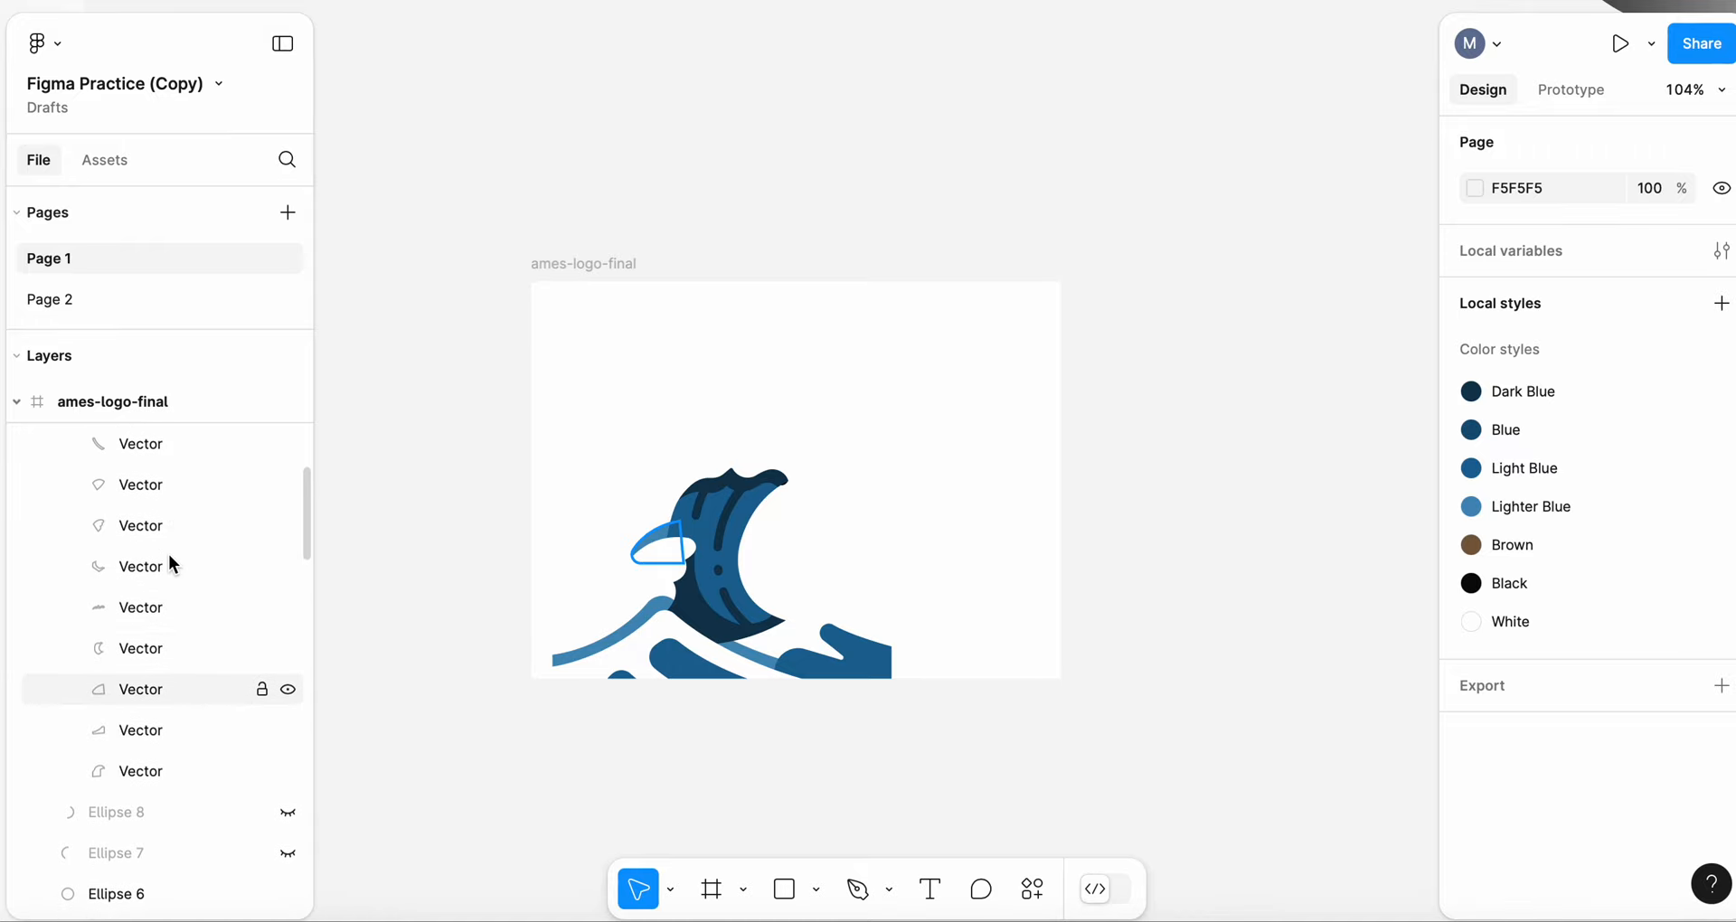
scroll(170, 555, "up", 8)
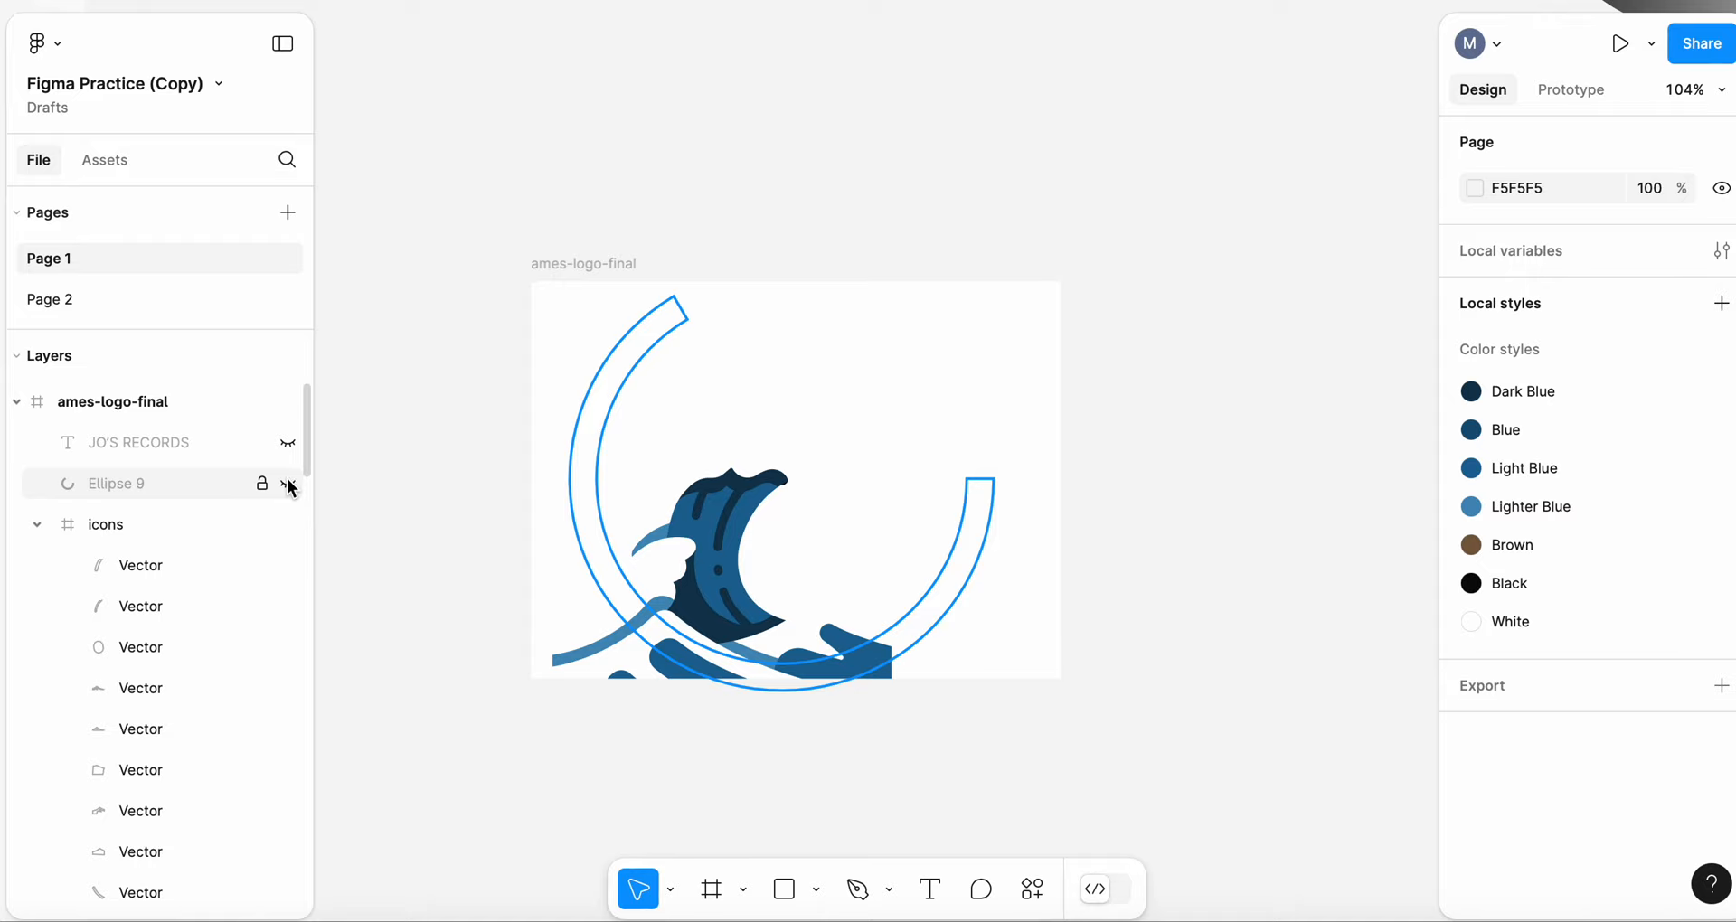
left_click(288, 485)
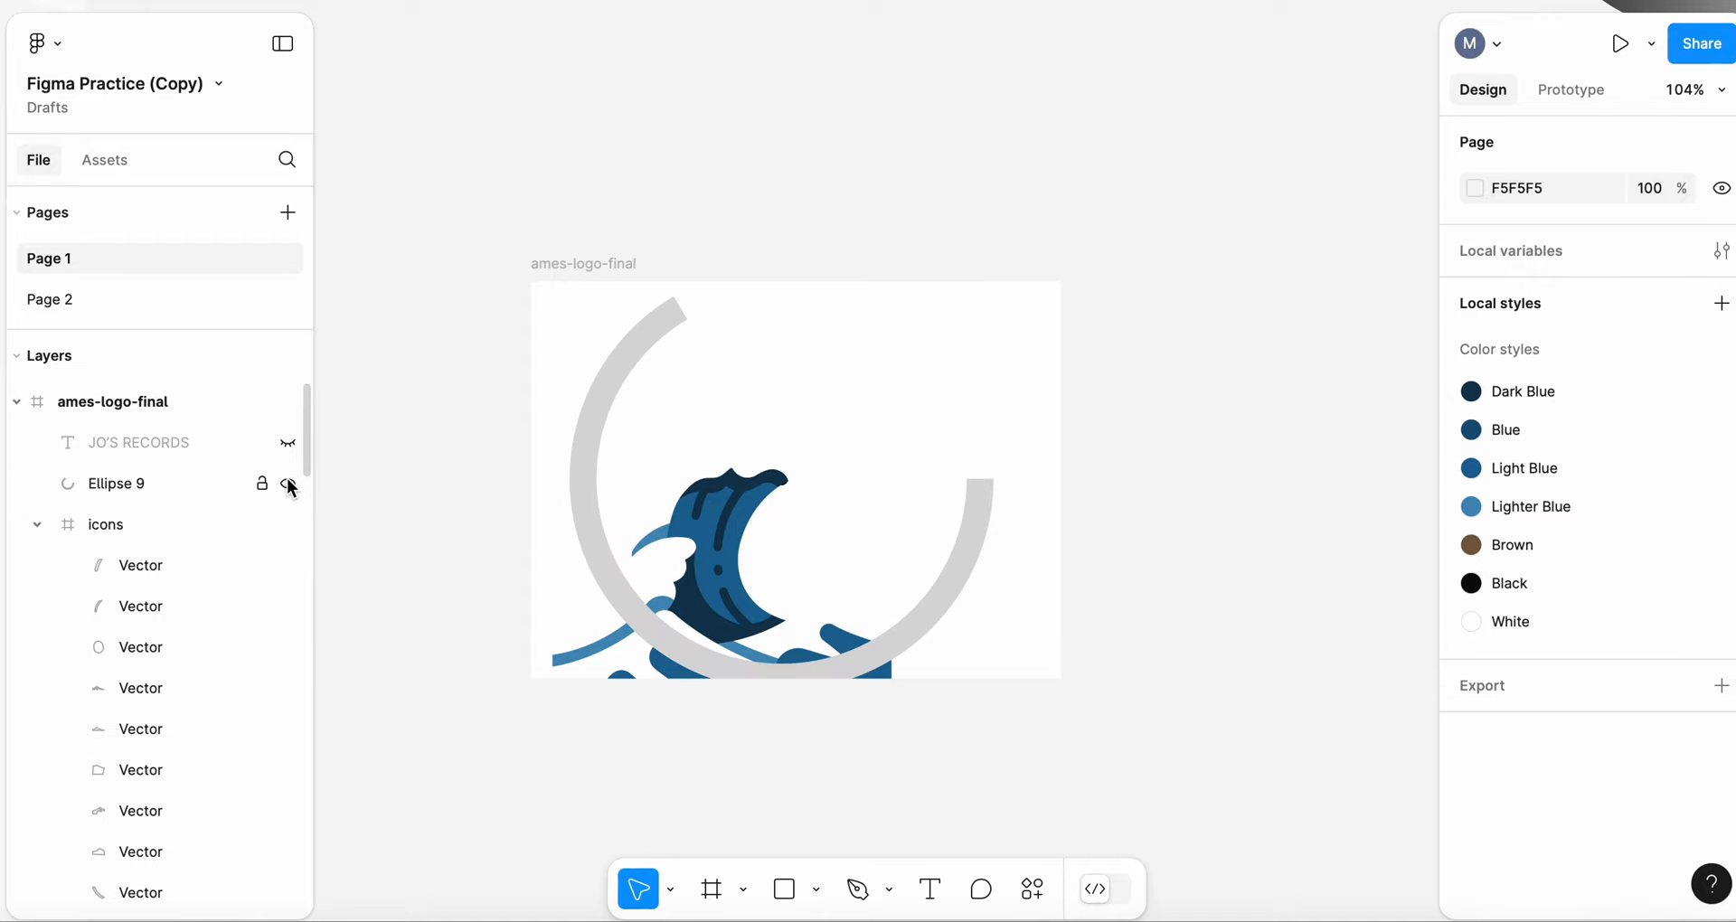
left_click(631, 589)
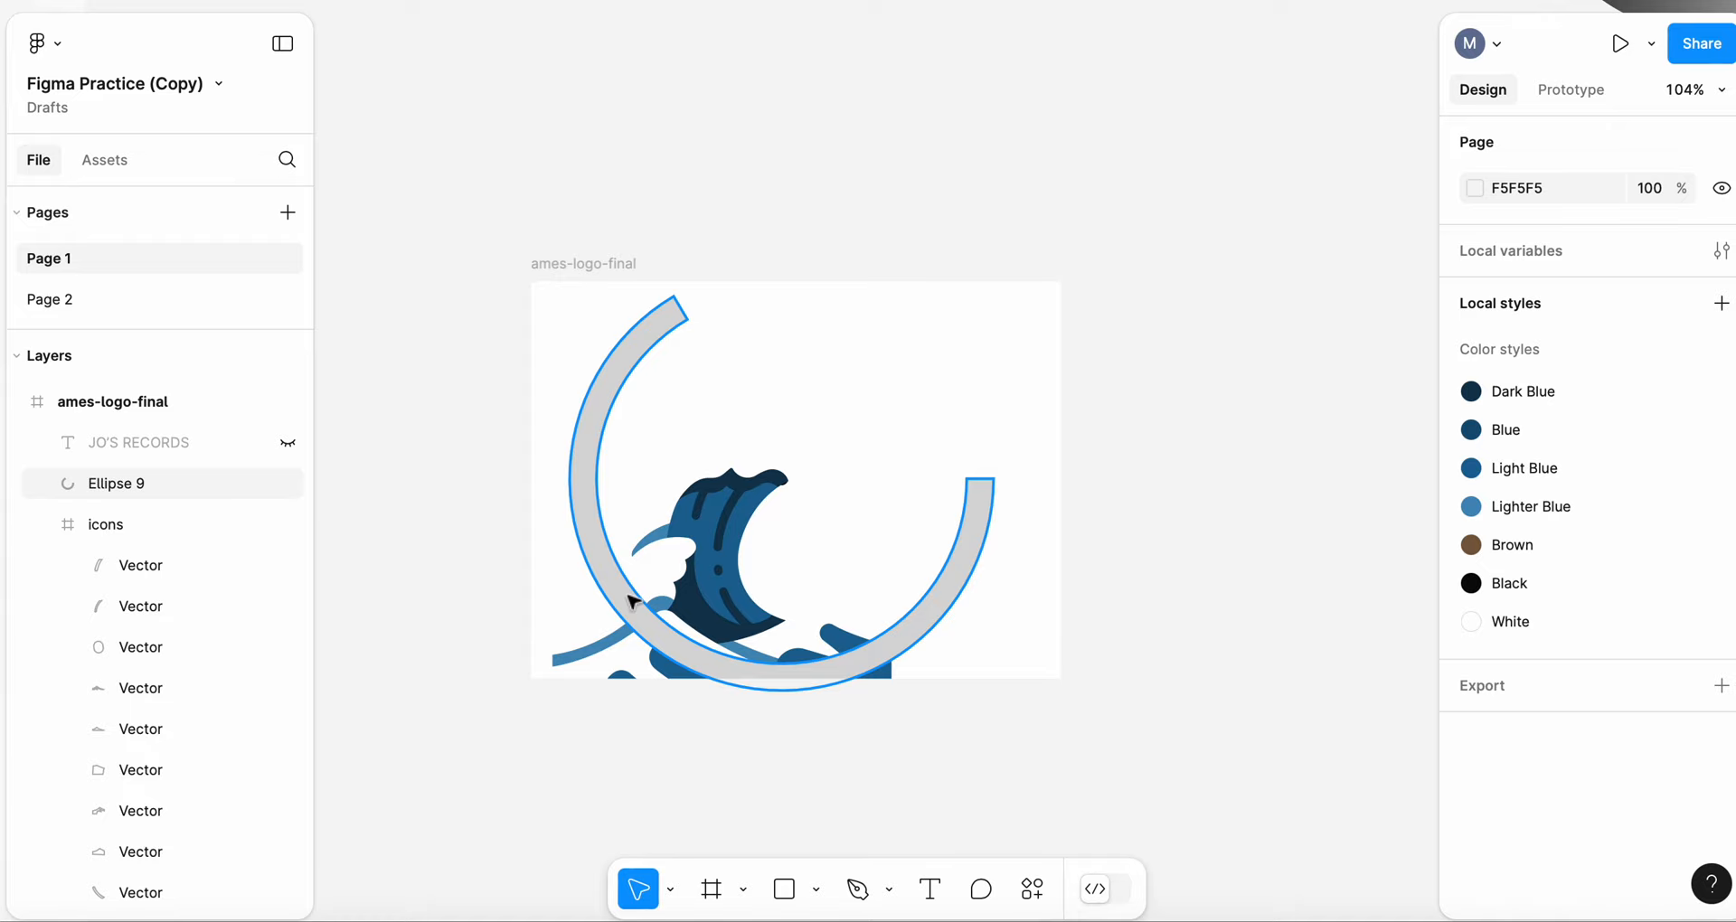
left_click(630, 598)
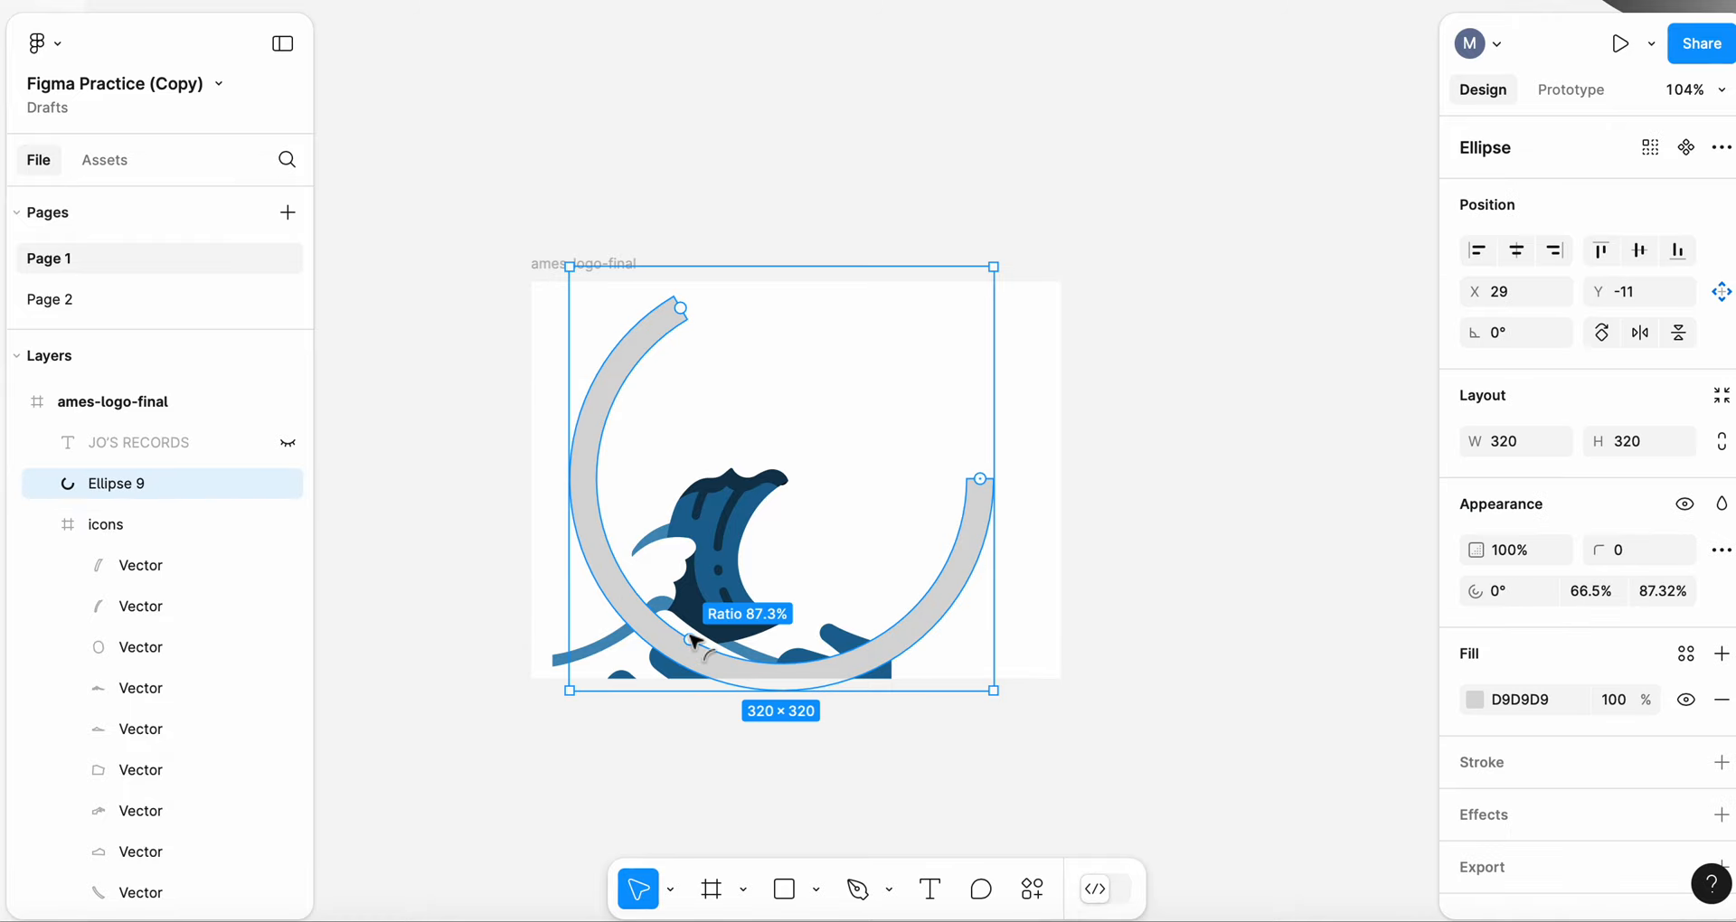
left_click_drag(688, 310, 1001, 482)
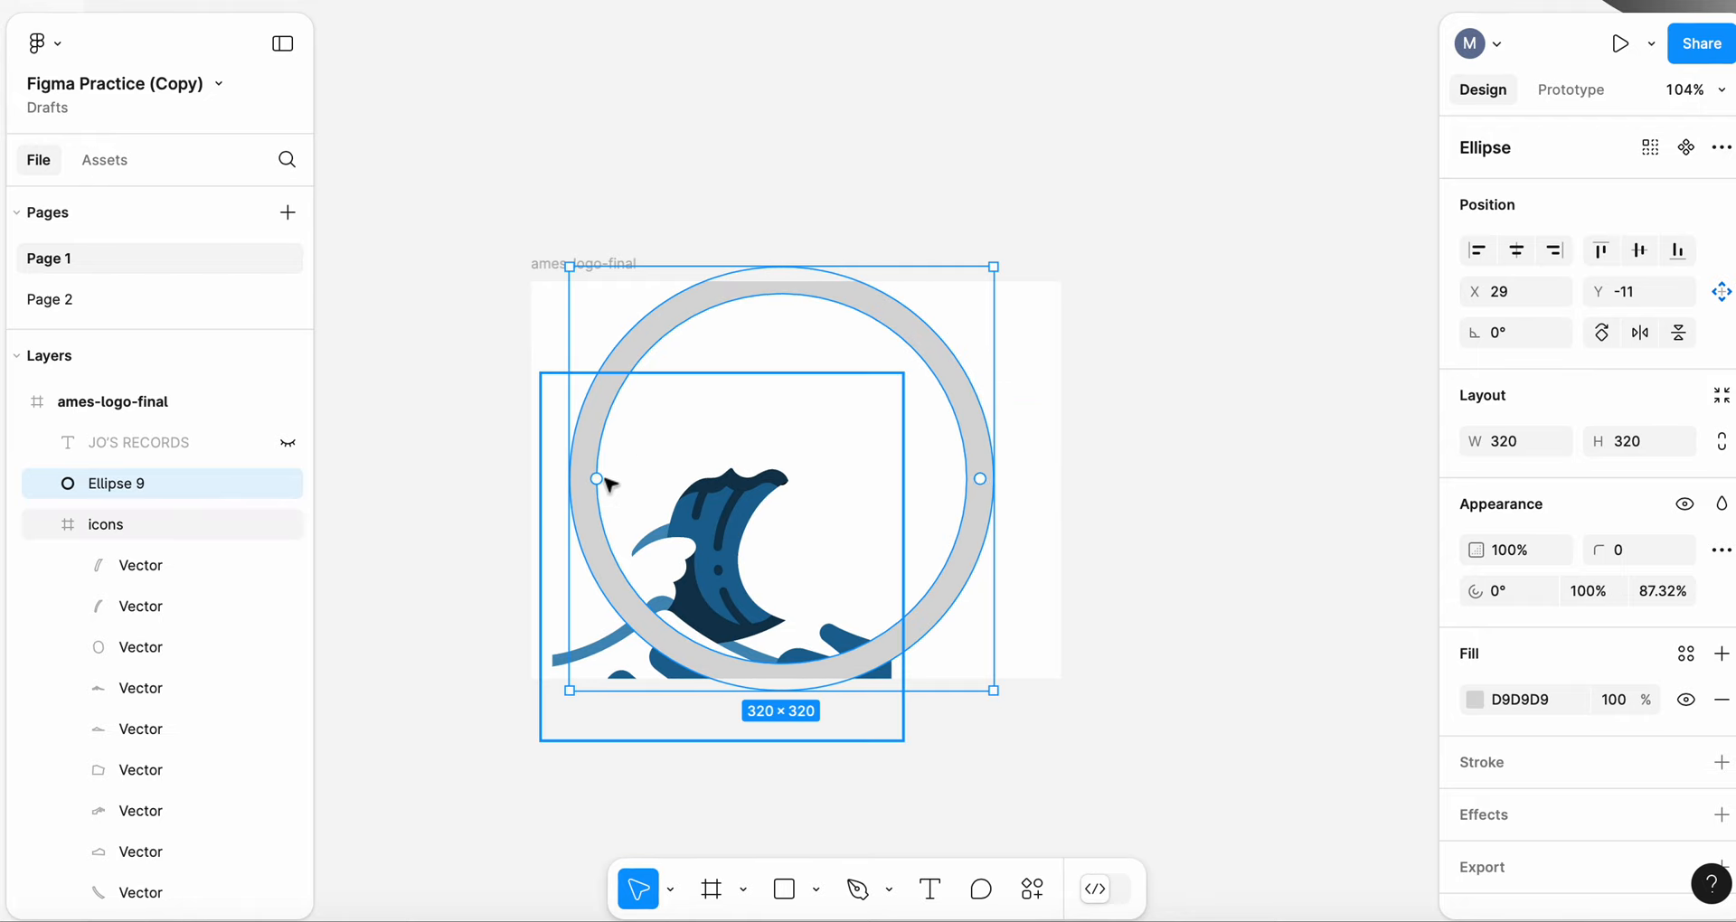
left_click_drag(596, 478, 764, 479)
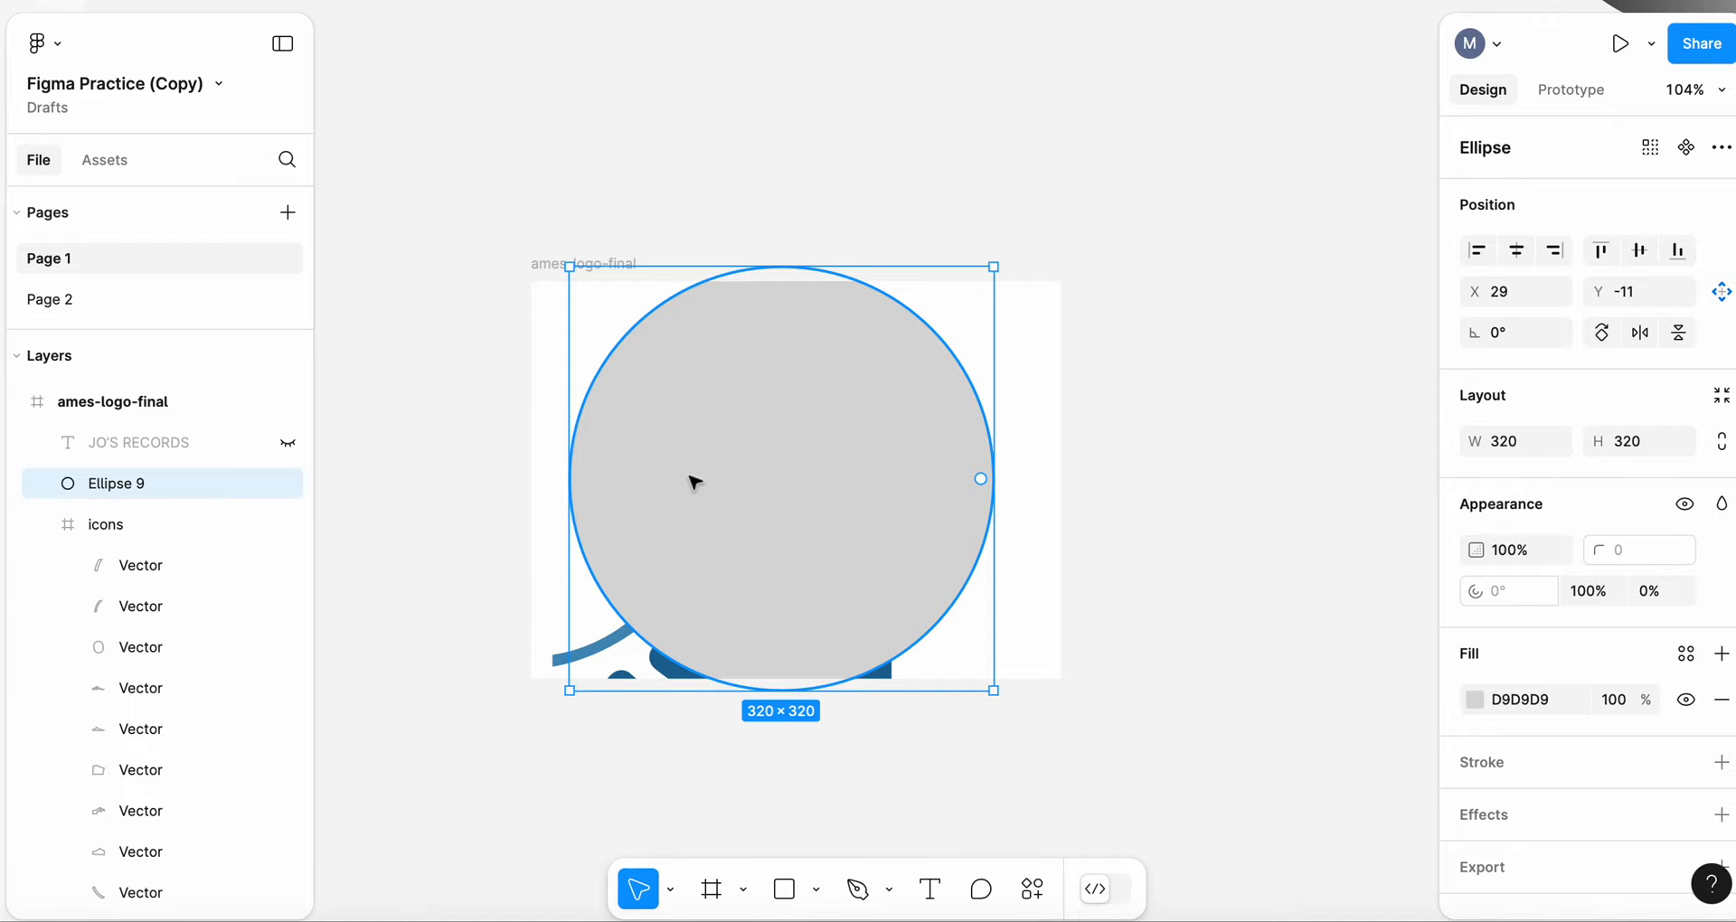
left_click(288, 485)
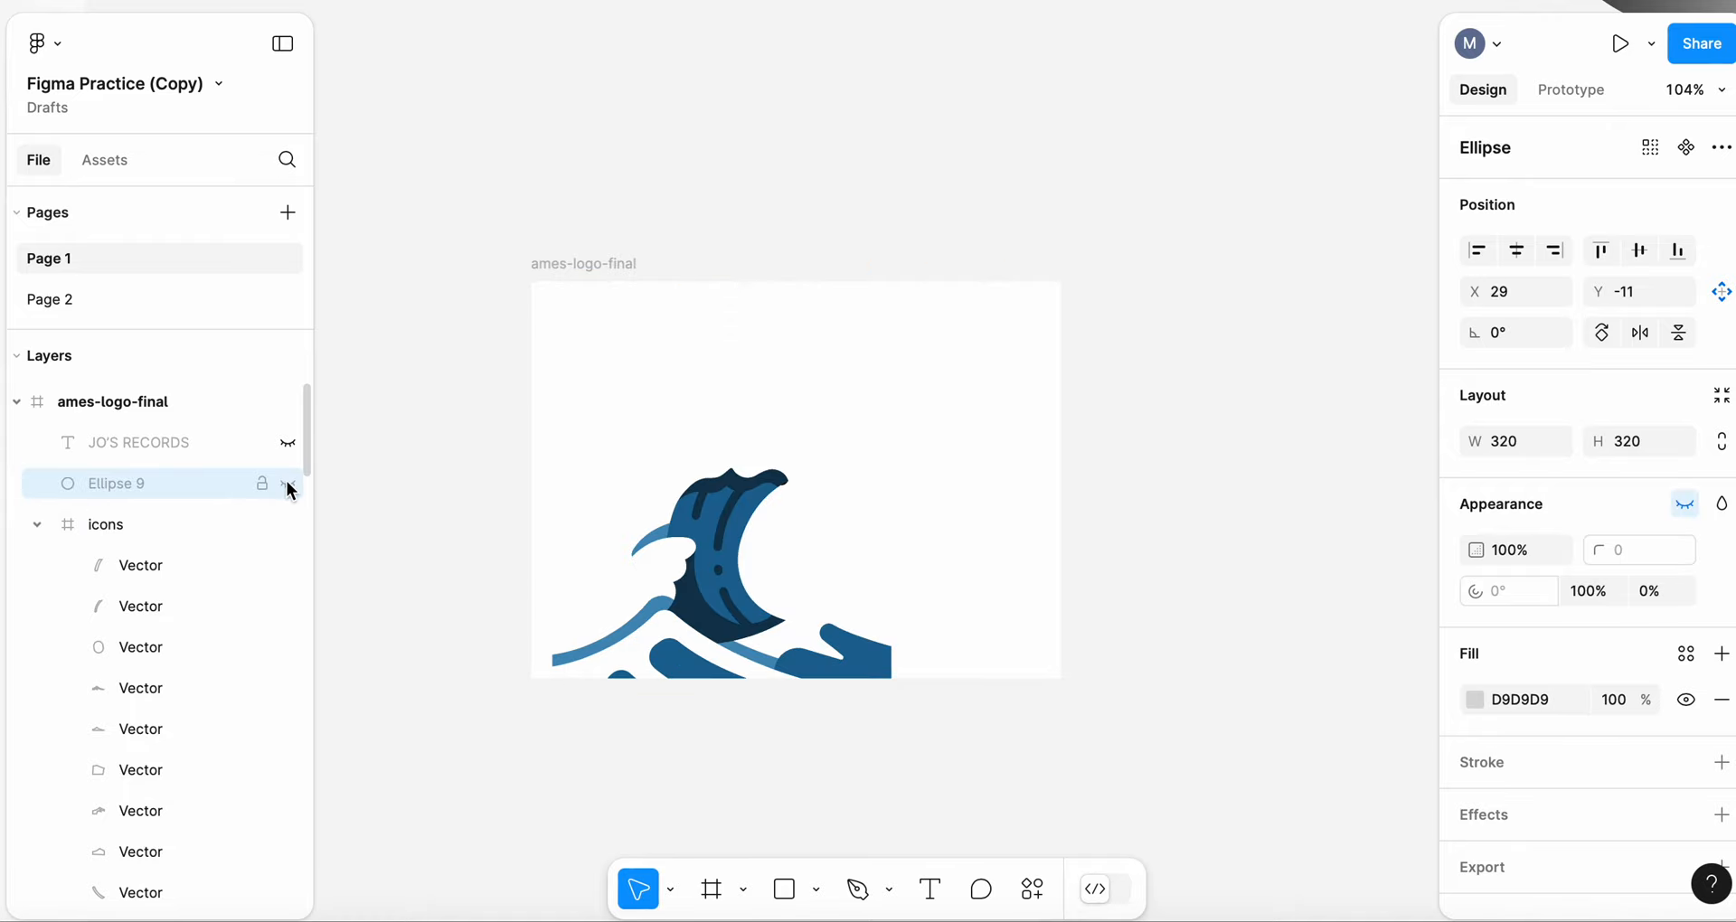
left_click(342, 310)
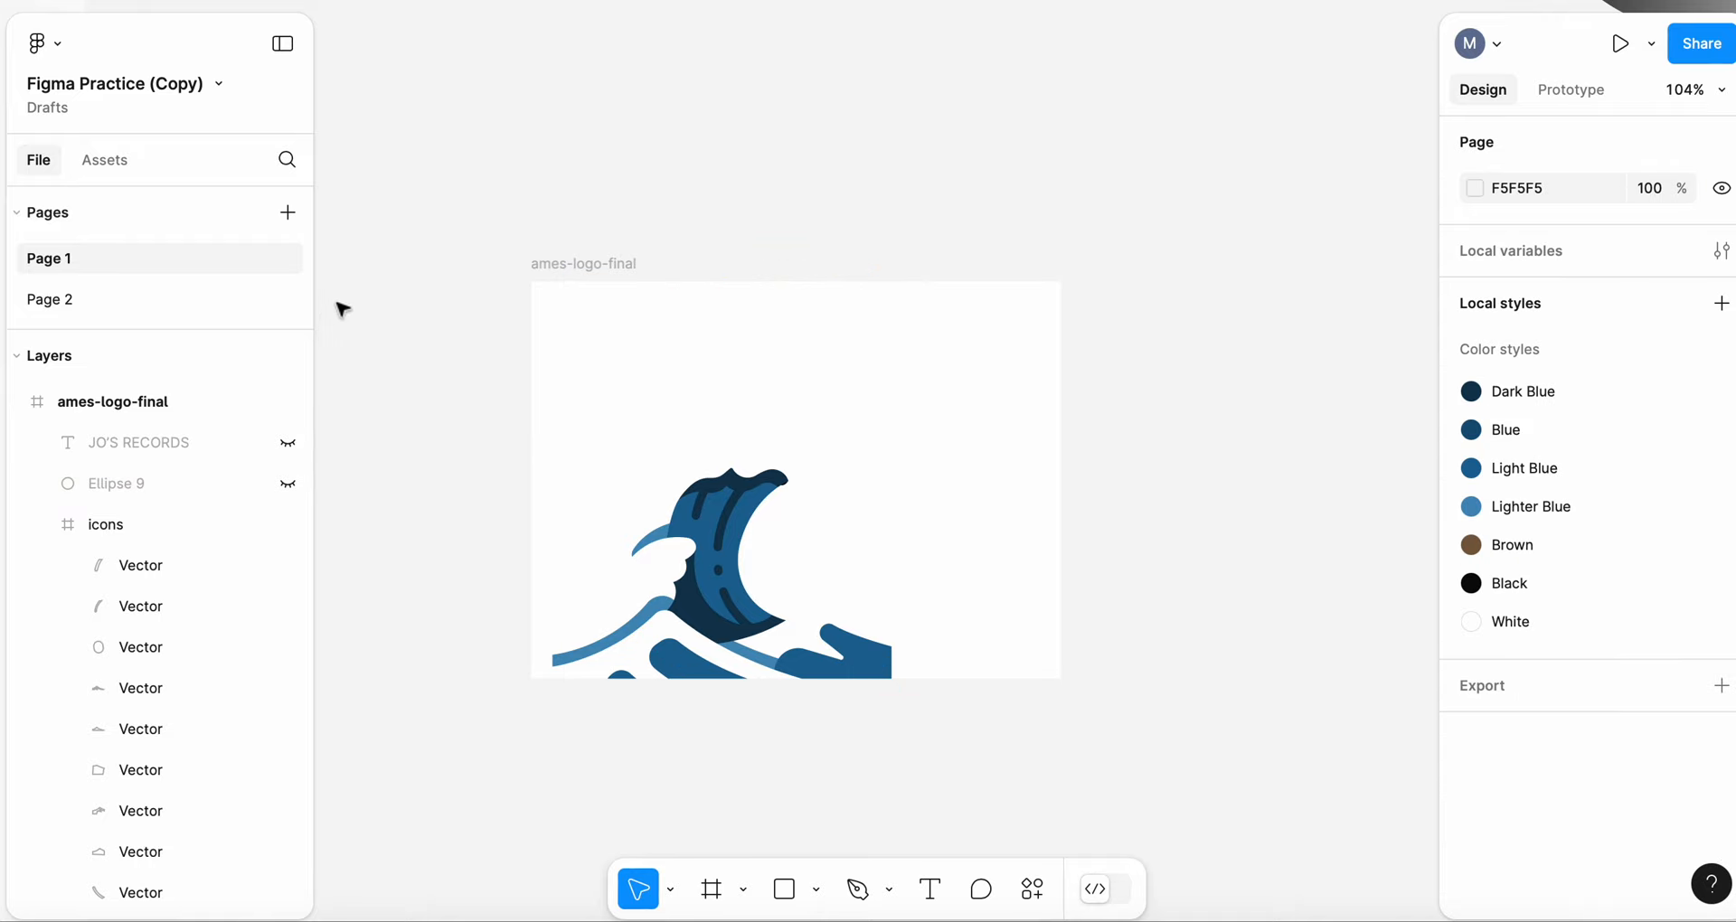
- Group the icons frame that contains the wave's vector shapes, leaving the small Ellipse 6 out of the group
left_click_drag(389, 440, 1057, 763)
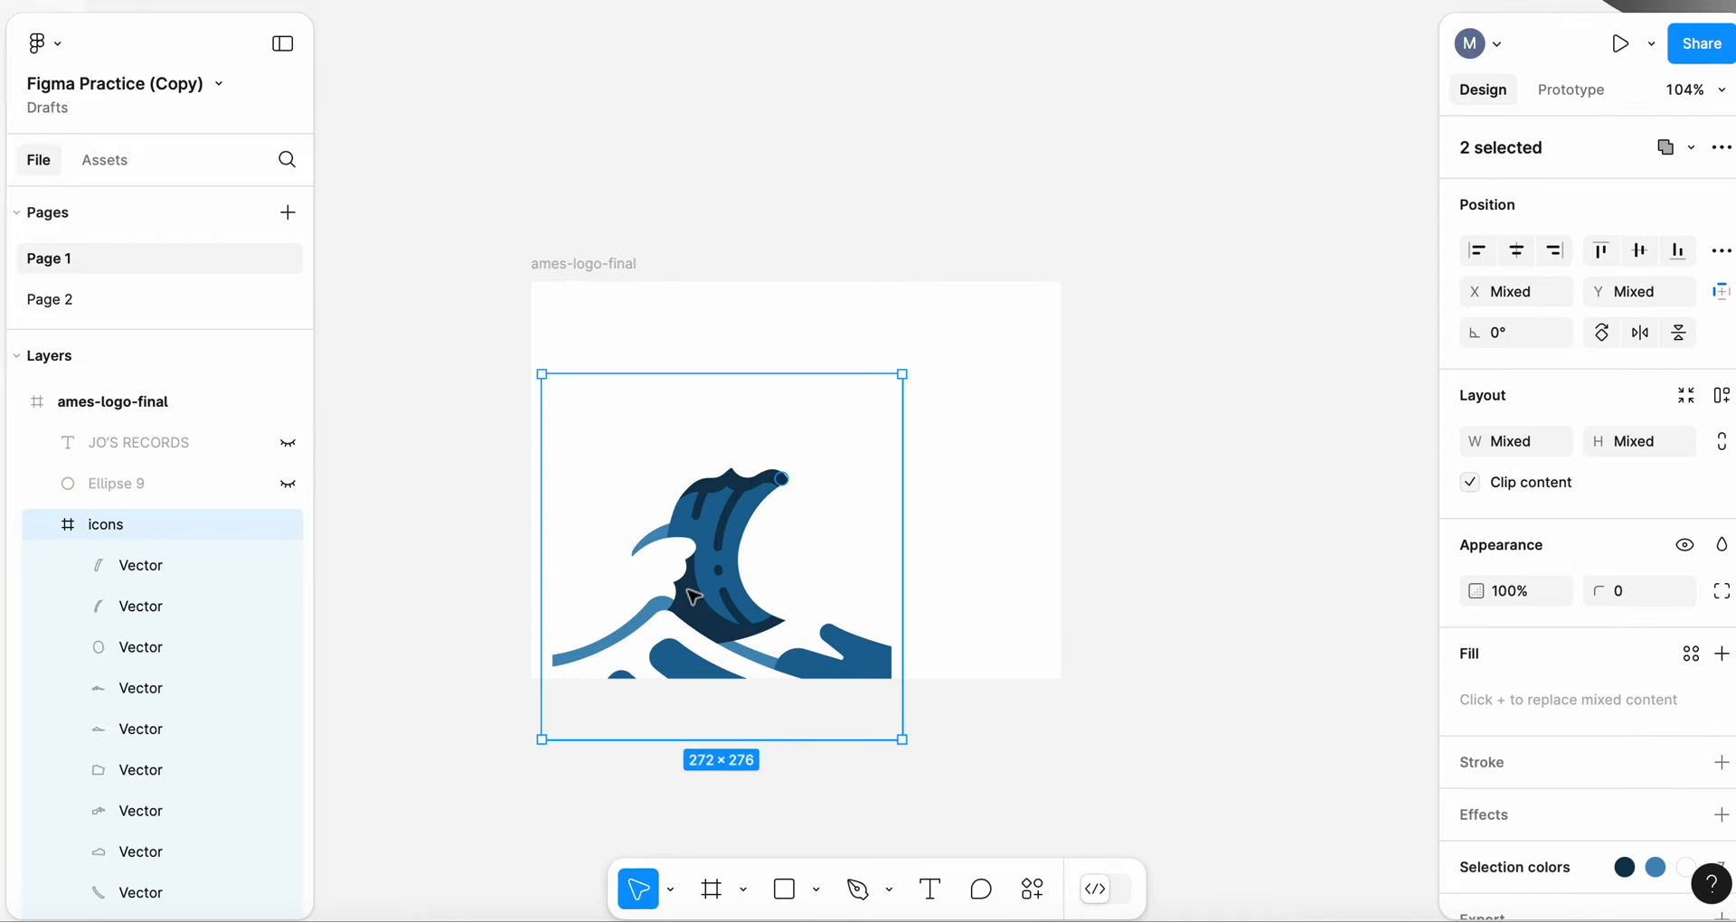
scroll(170, 729, "down", 5)
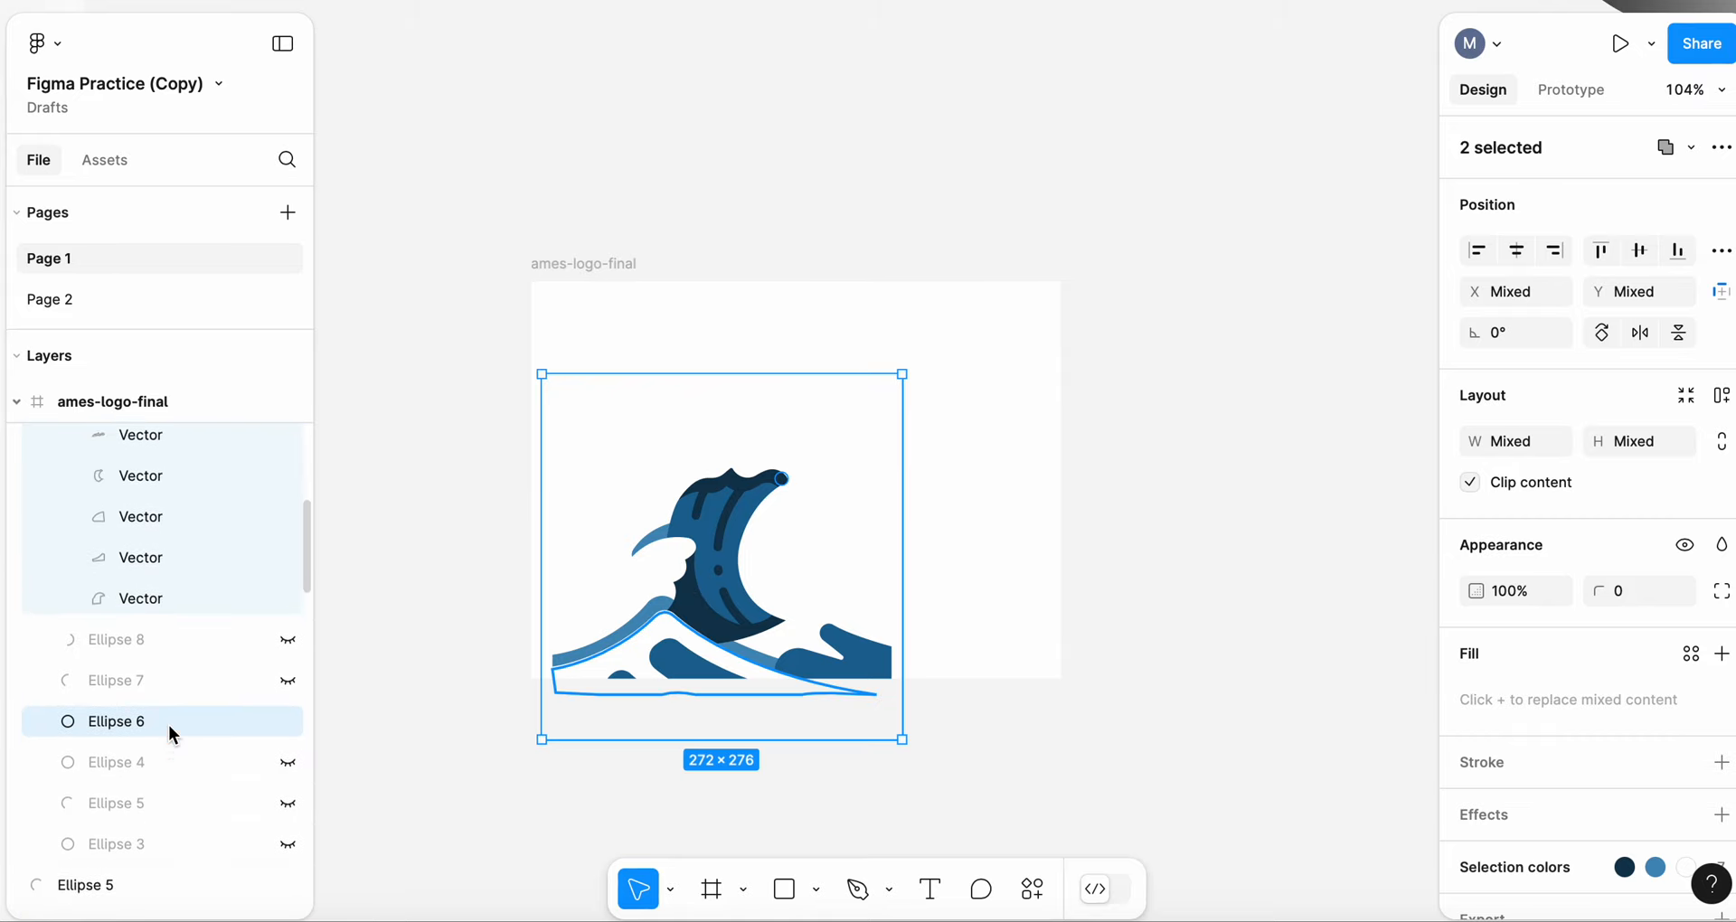
scroll(170, 725, "up", 2)
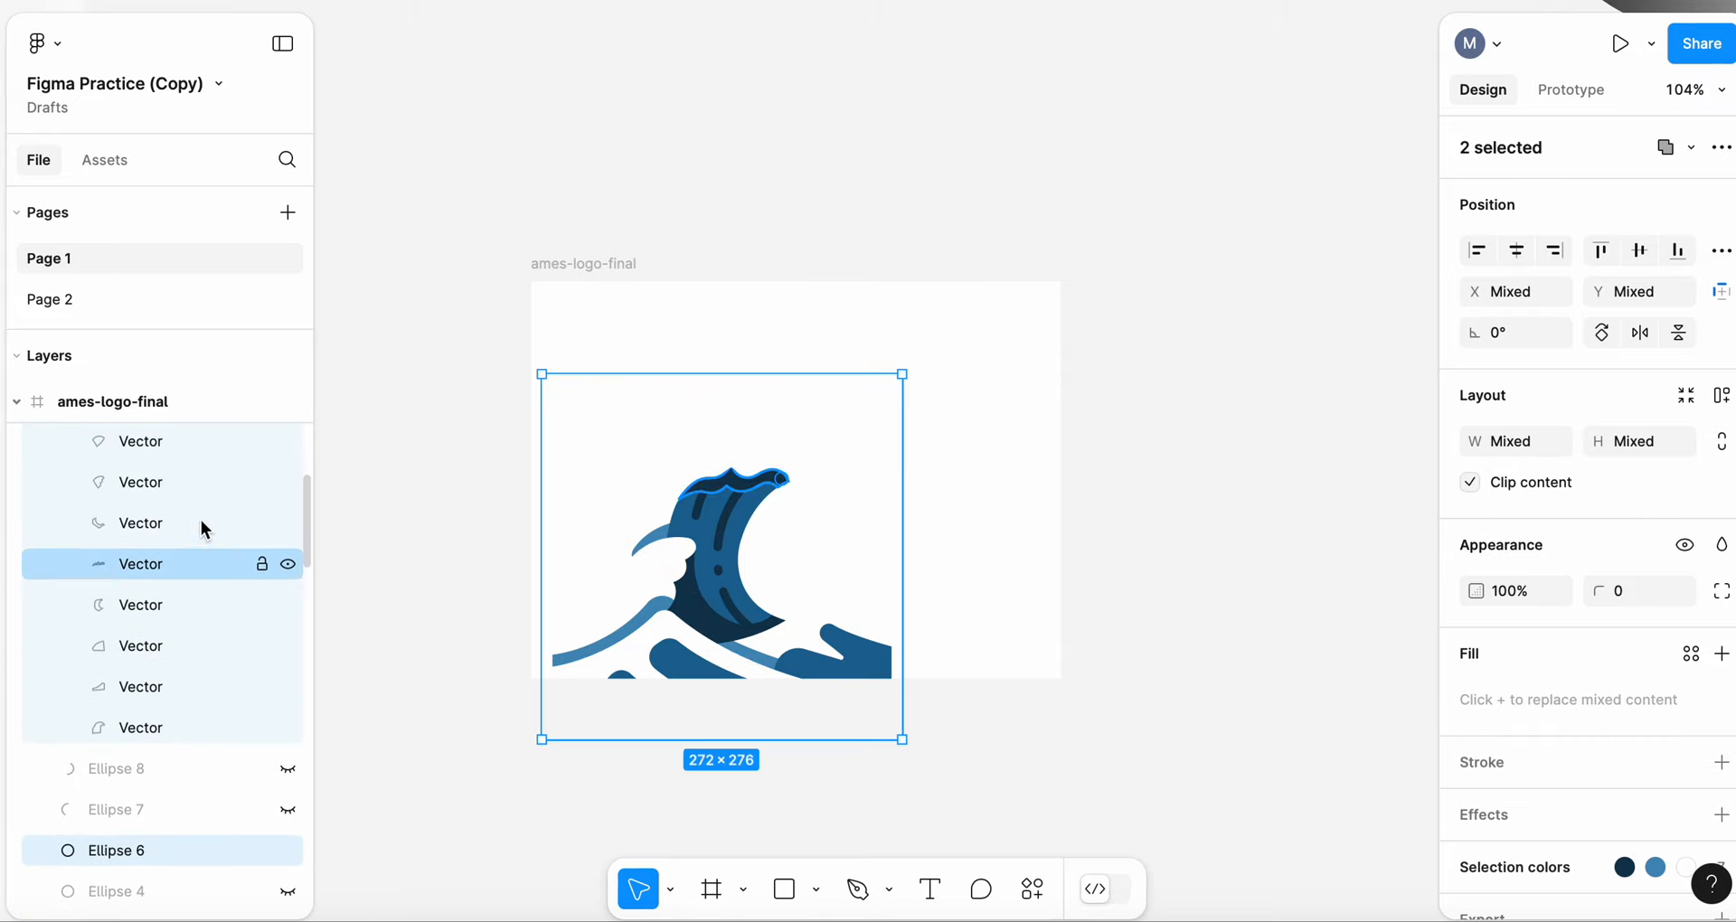
left_click(124, 851)
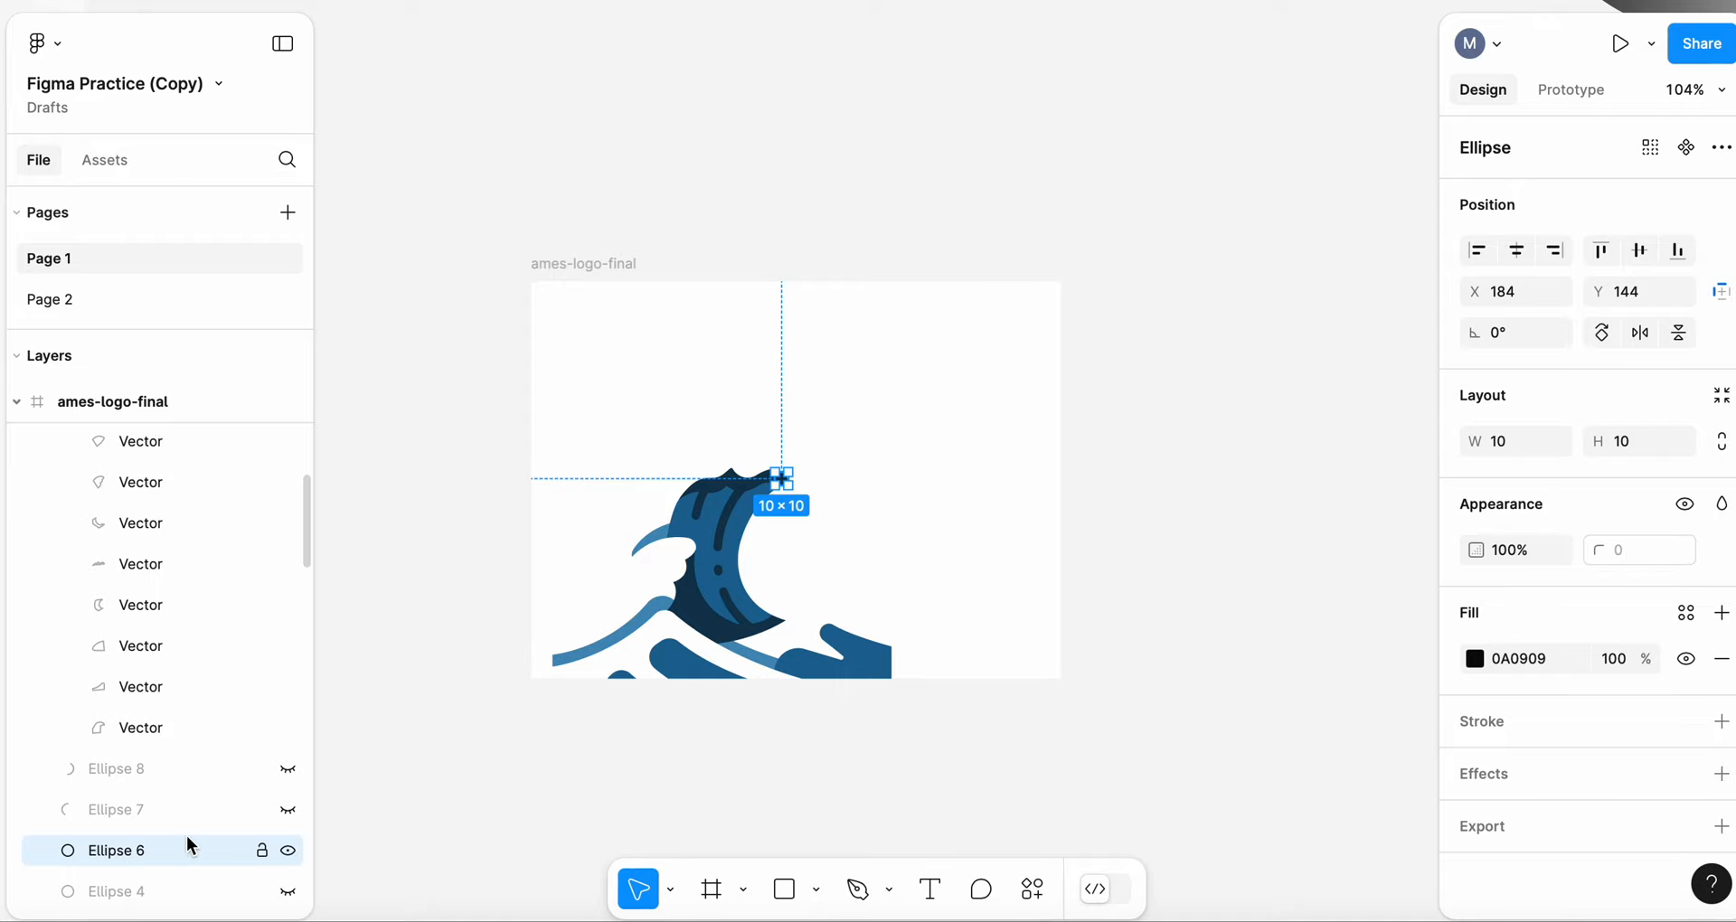
left_click(137, 728)
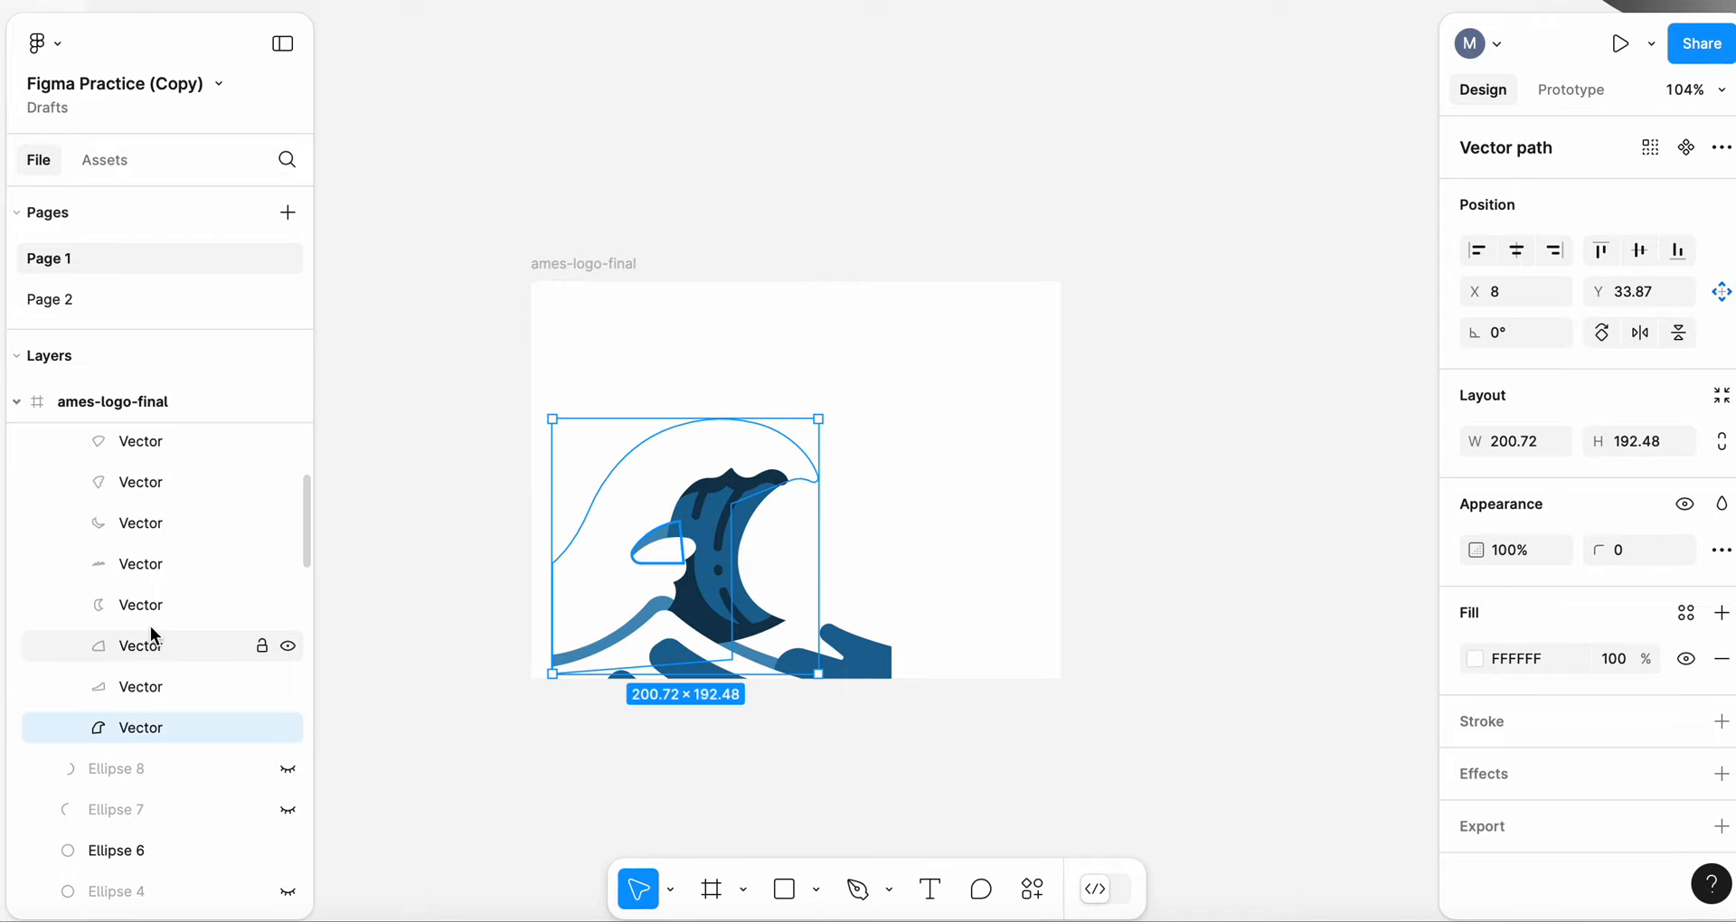
scroll(150, 628, "up", 7)
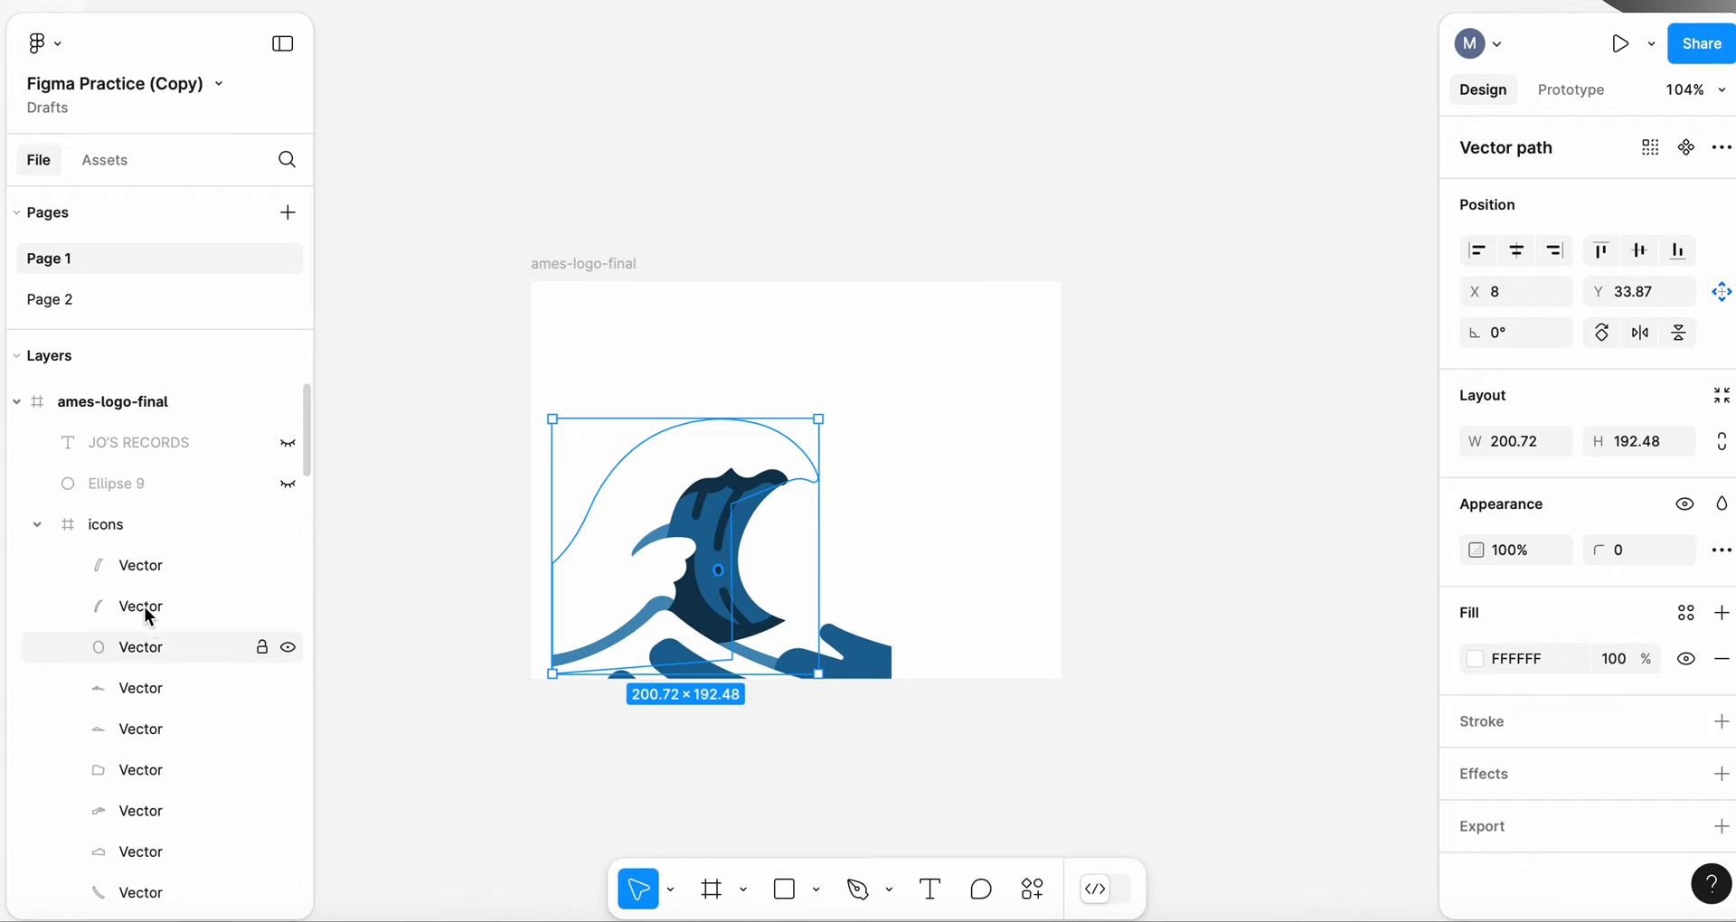
left_click(100, 529)
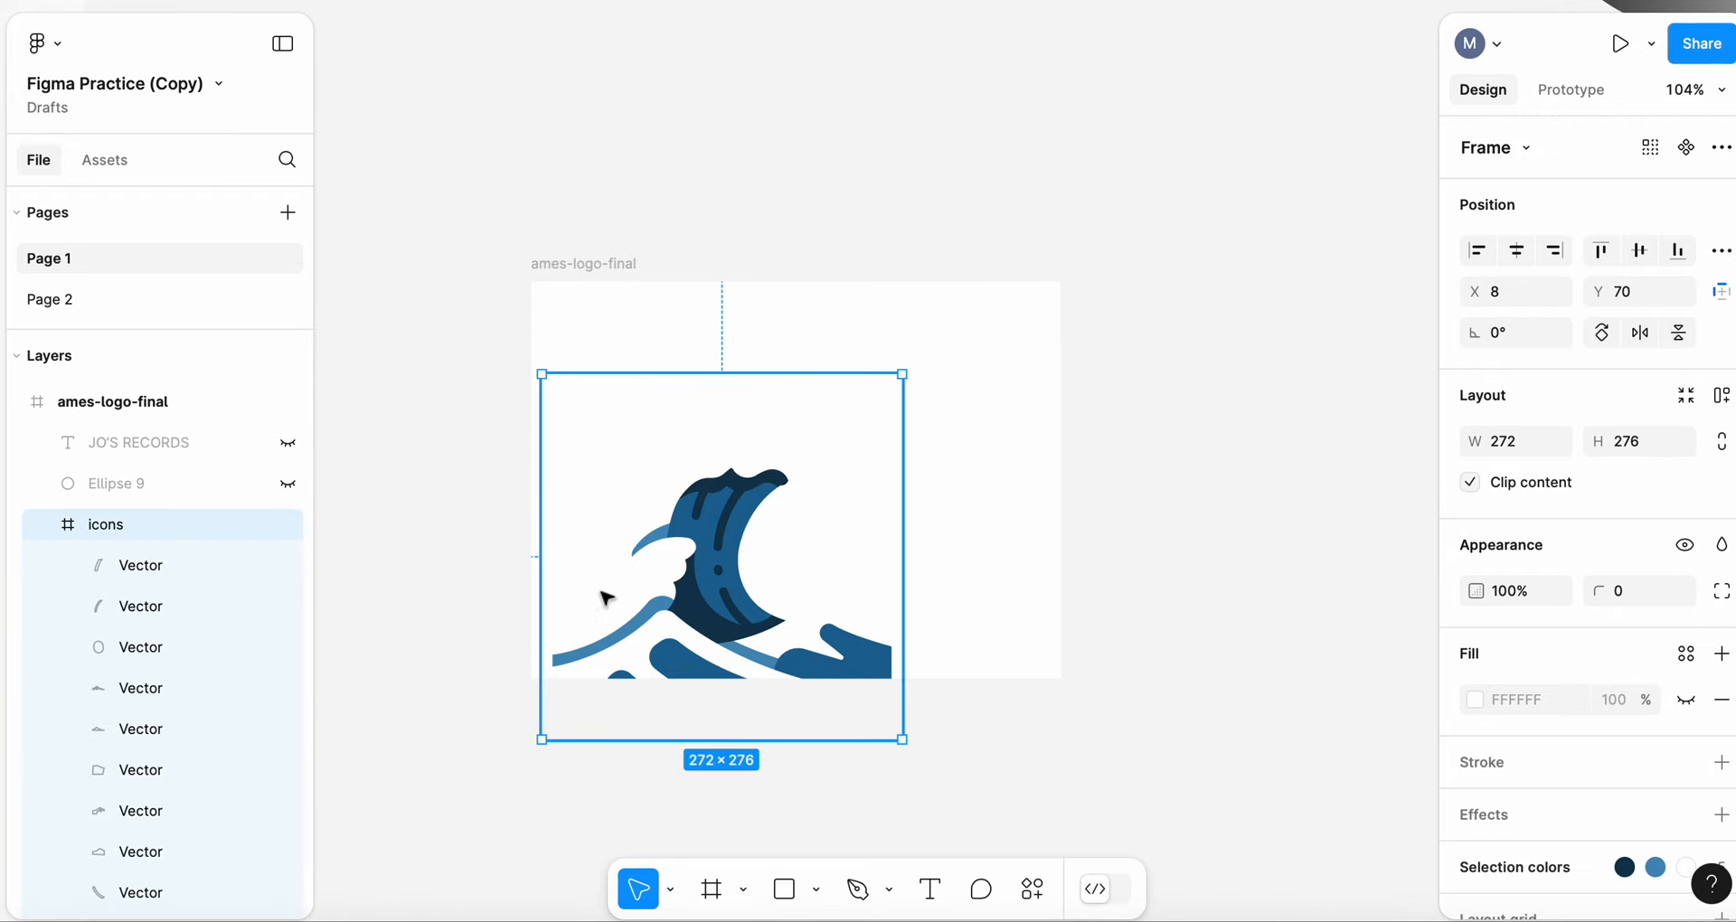
right_click(727, 521)
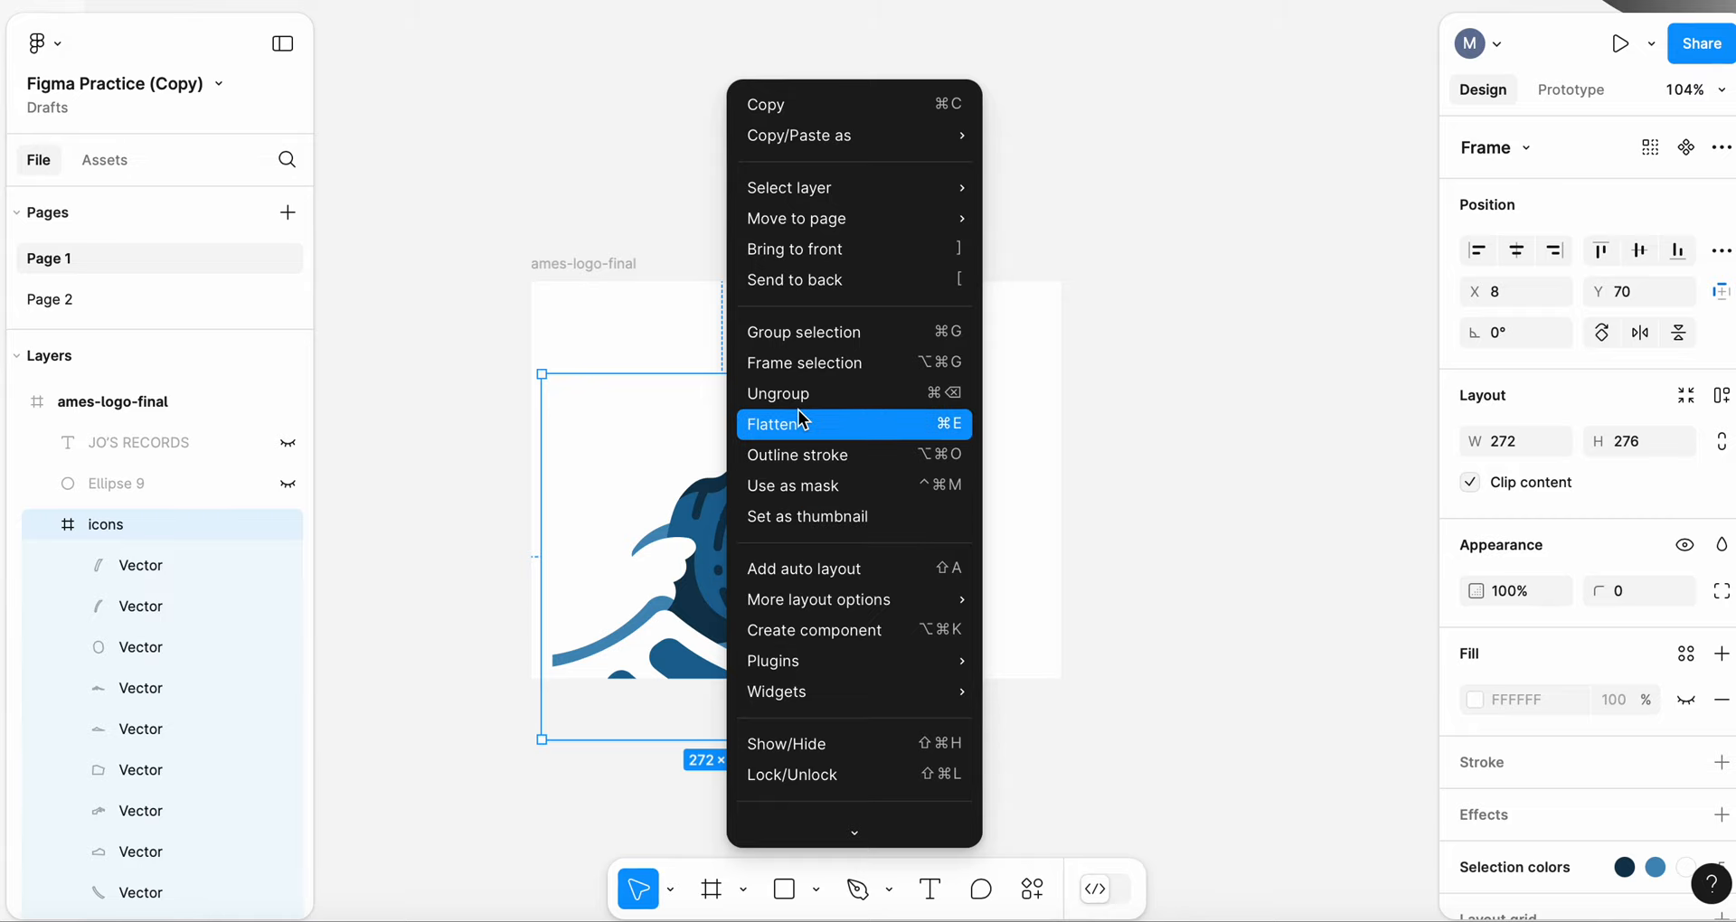
left_click(788, 338)
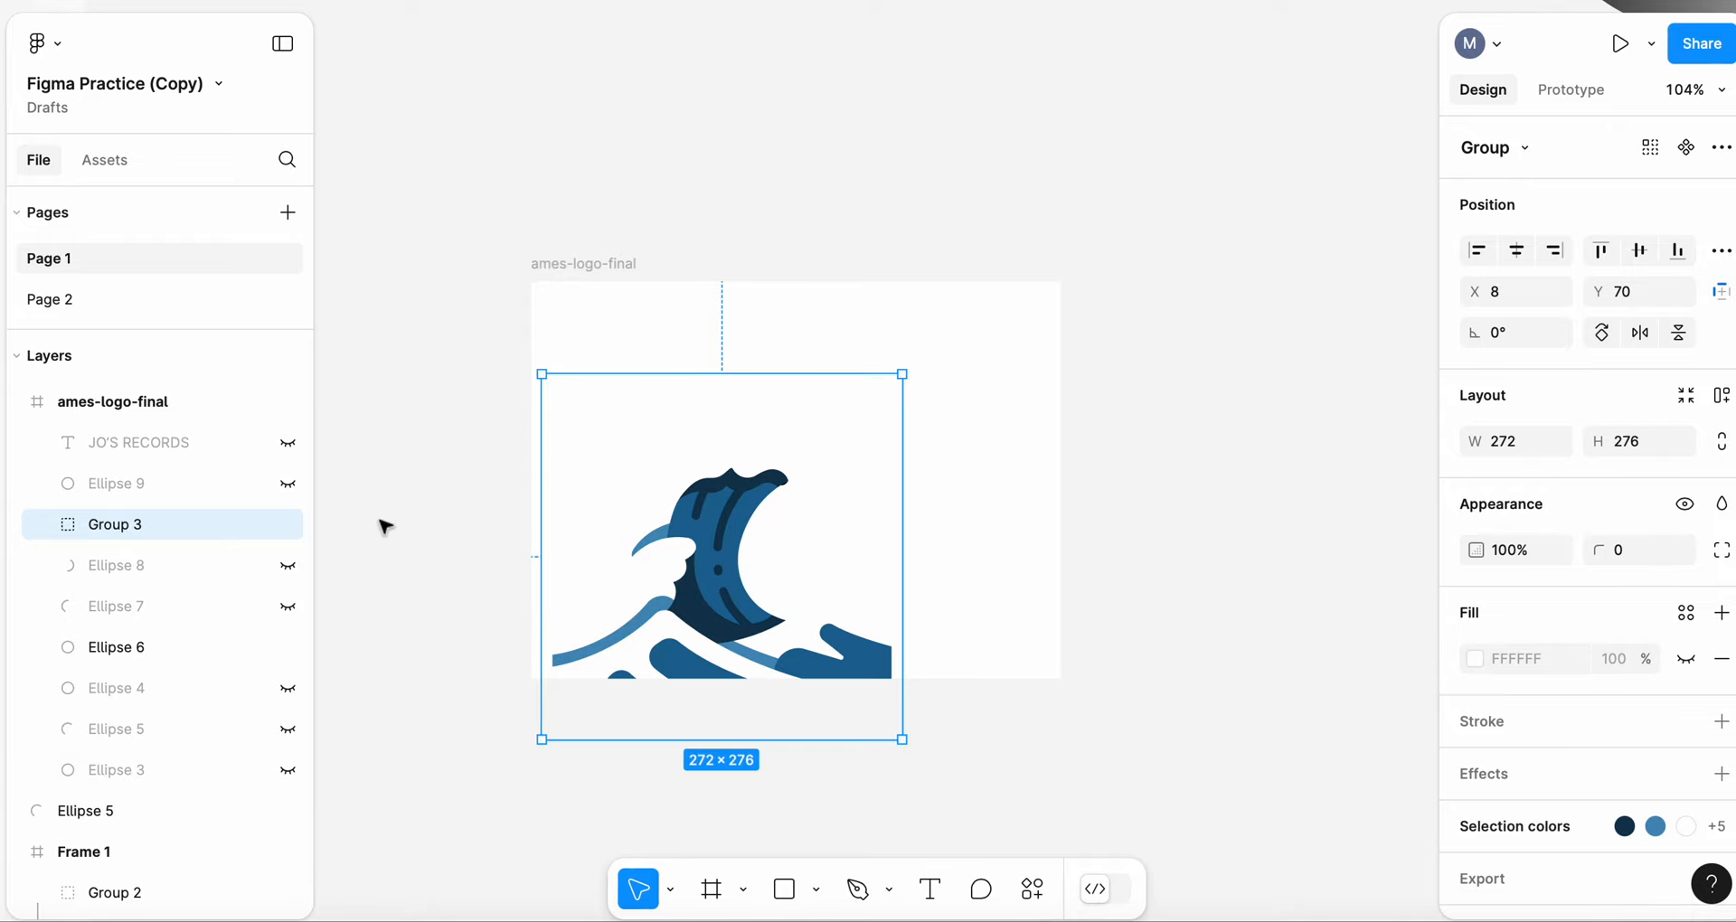
- Reveal the gray circle, Ellipse 9, and move it directly below Group 3 in the layer order
scroll(384, 525, "down", 3)
scroll(380, 523, "up", 2)
scroll(380, 523, "right", 1)
scroll(365, 535, "up", 1)
scroll(165, 655, "down", 1)
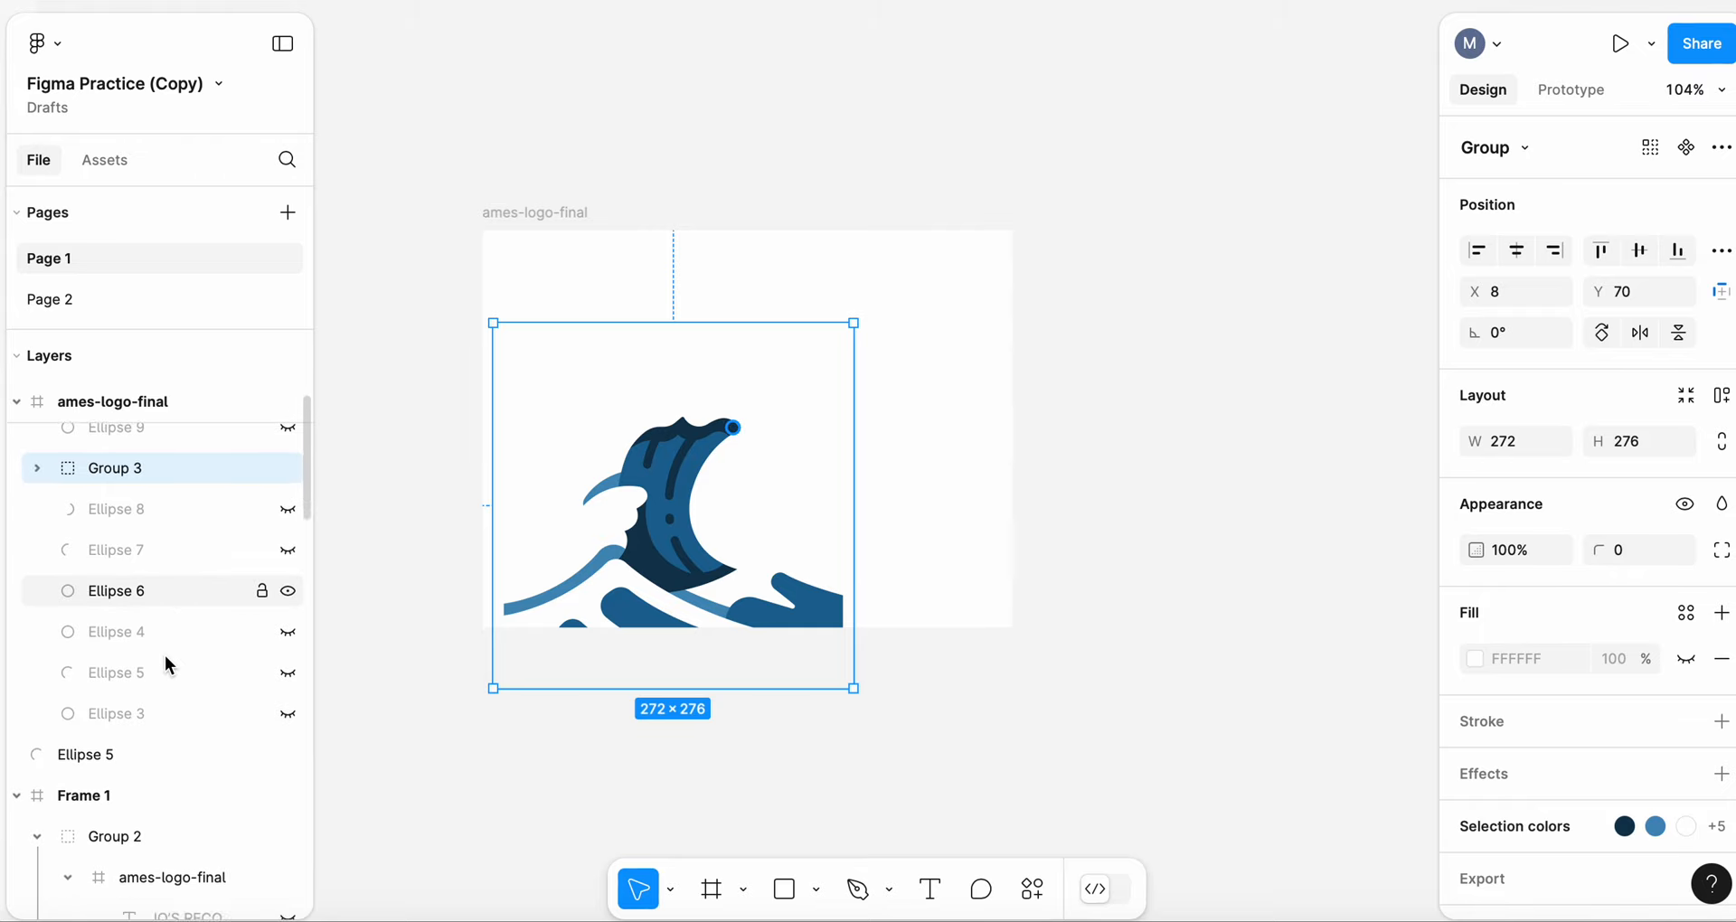
scroll(165, 655, "down", 5)
scroll(164, 651, "up", 6)
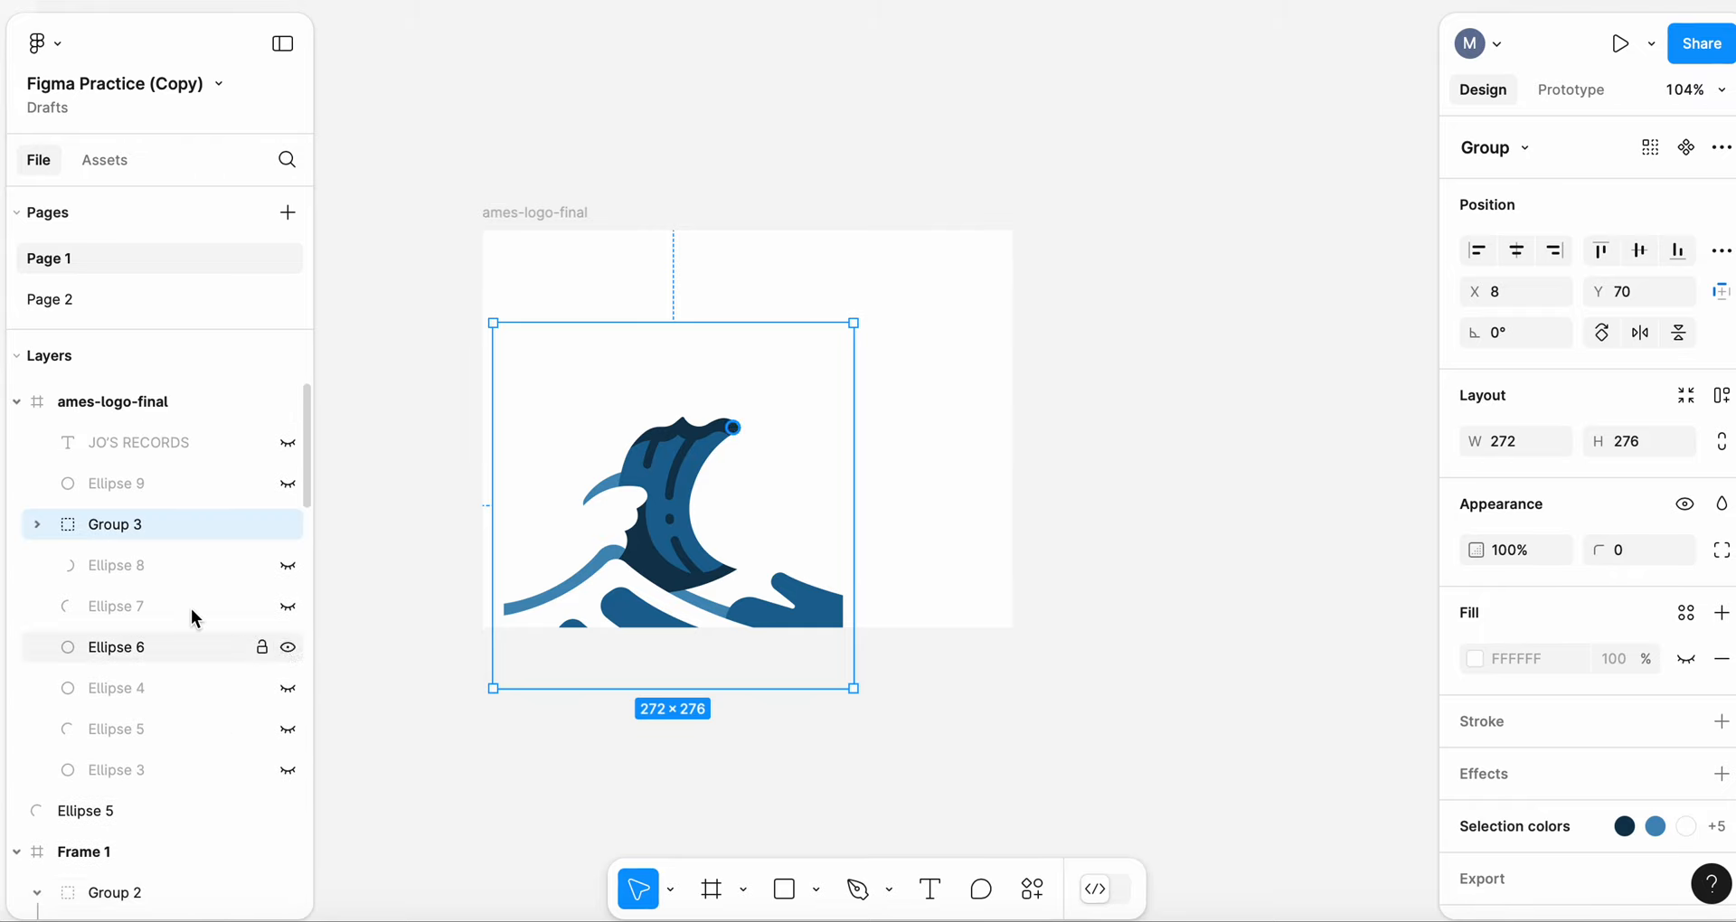
left_click(287, 484)
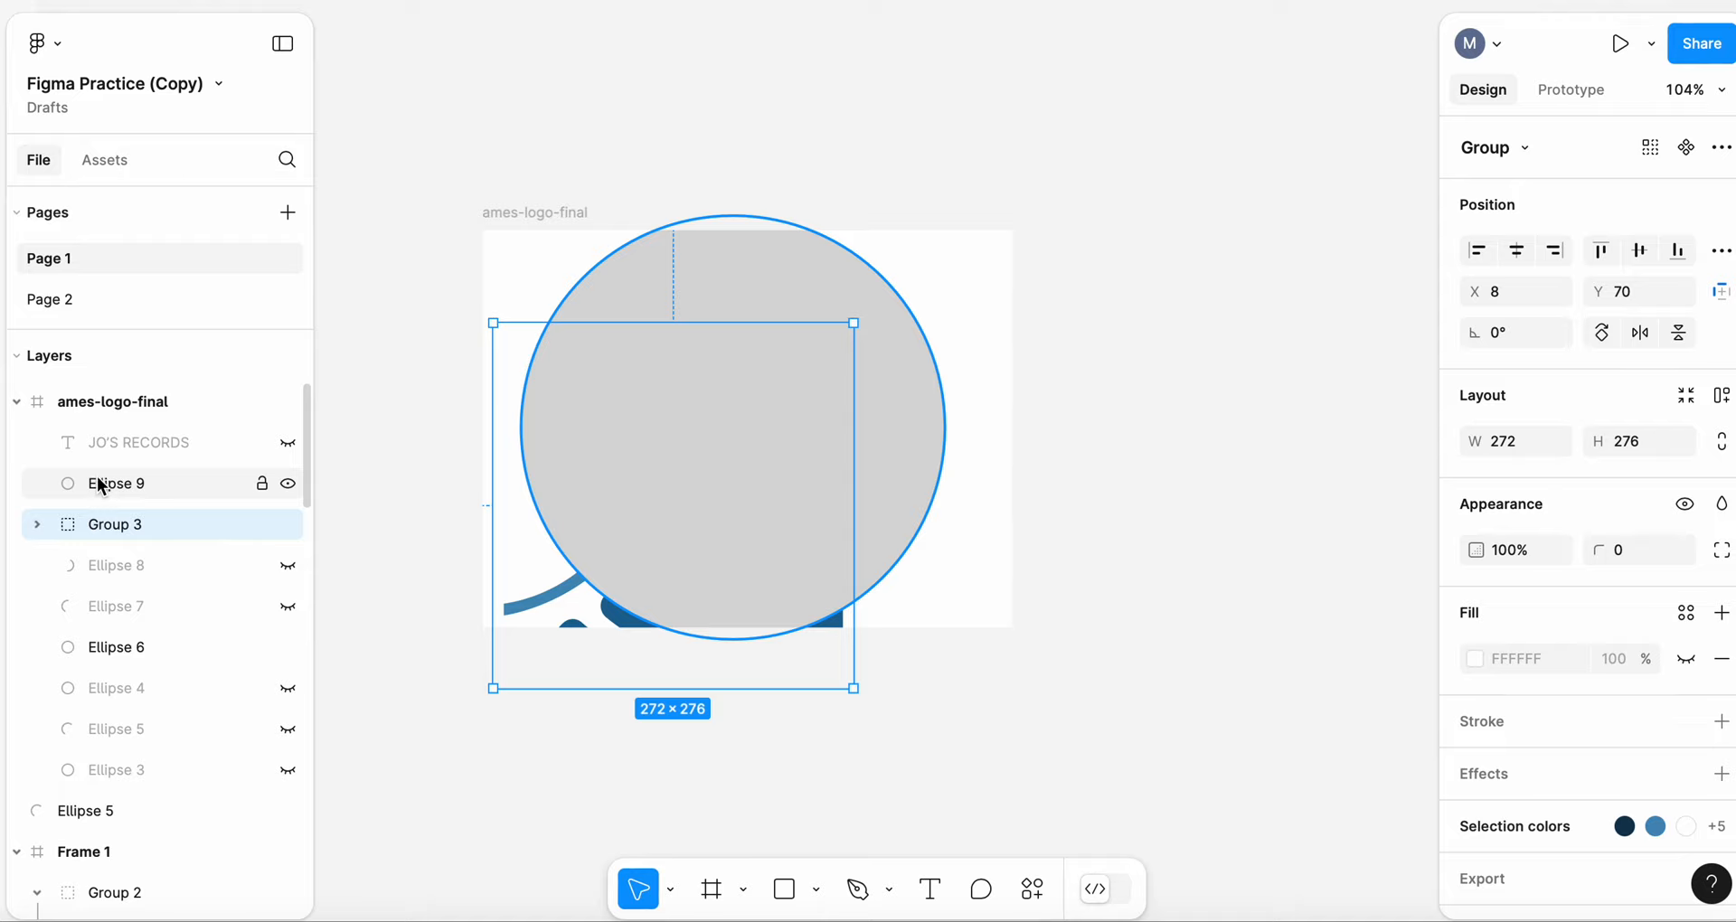
scroll(99, 481, "down", 1)
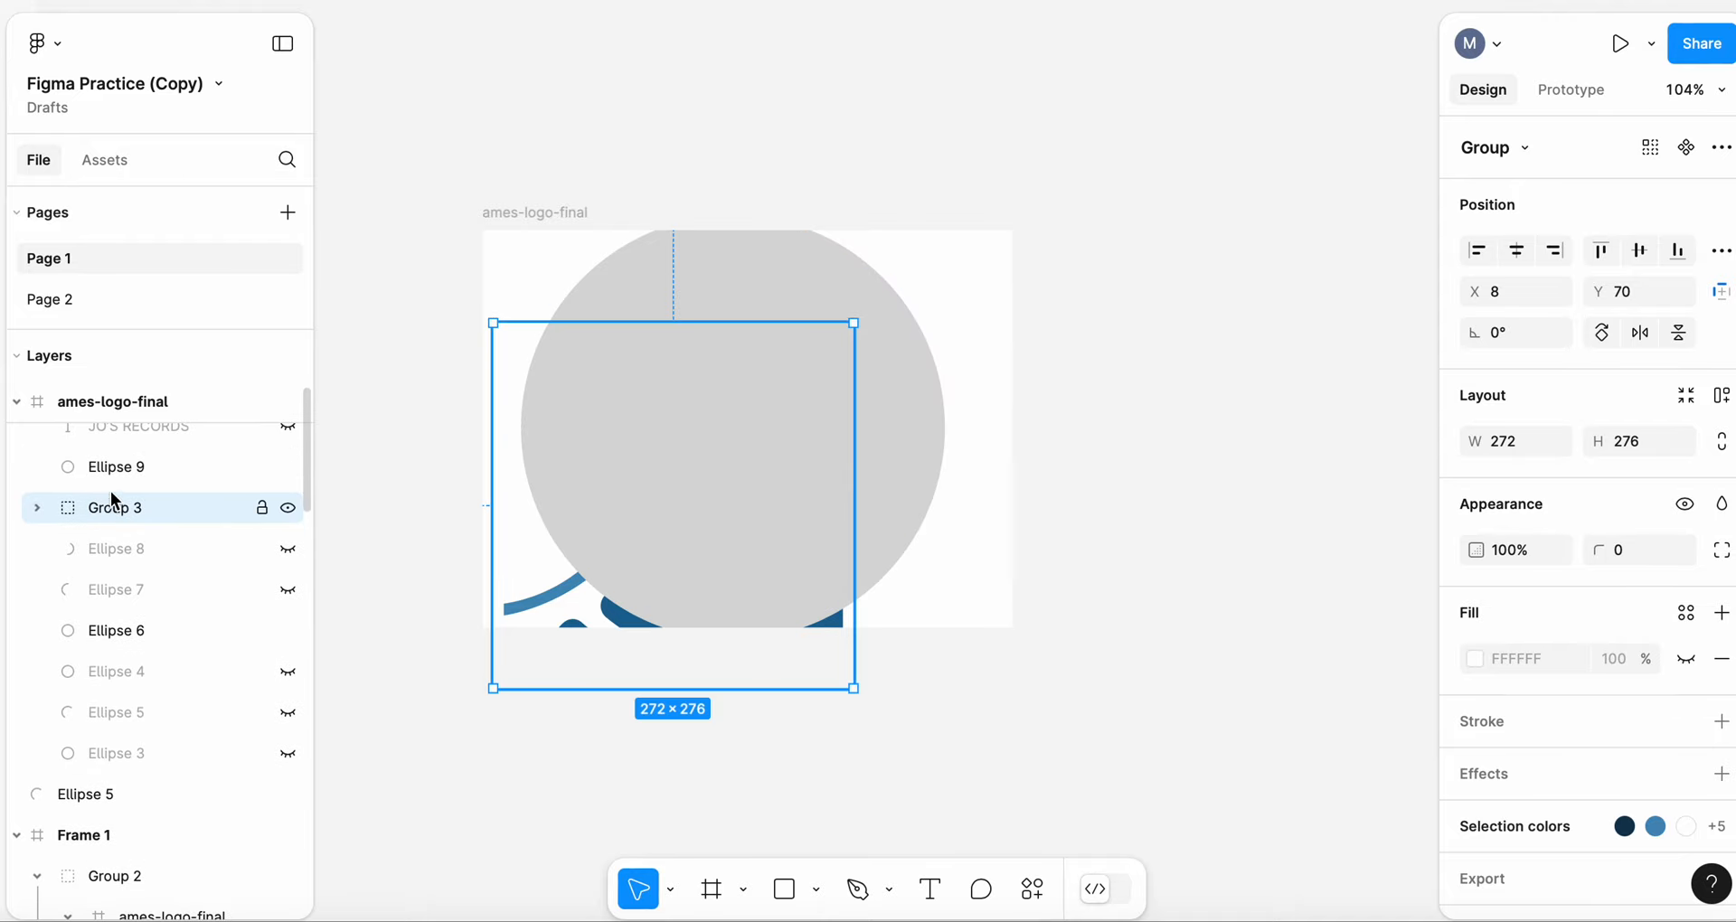
left_click_drag(106, 470, 96, 534)
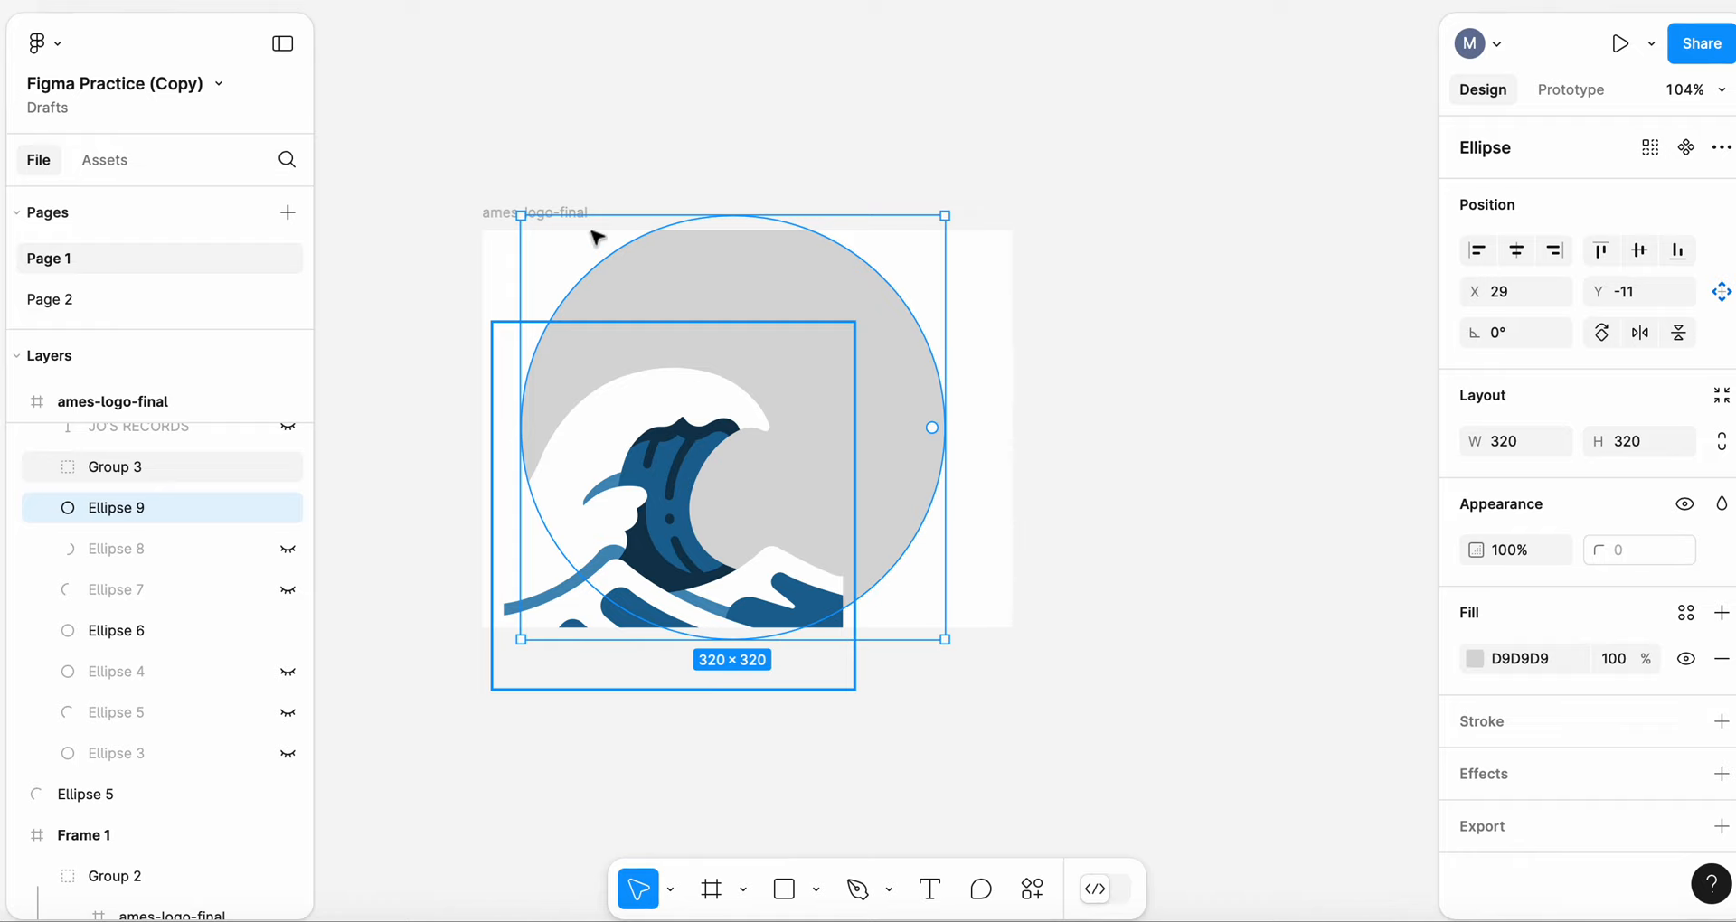
- Mask the wave, Group 3, with the circle Ellipse 9 using Use as mask, and deselect the result
left_click(101, 466, "shift")
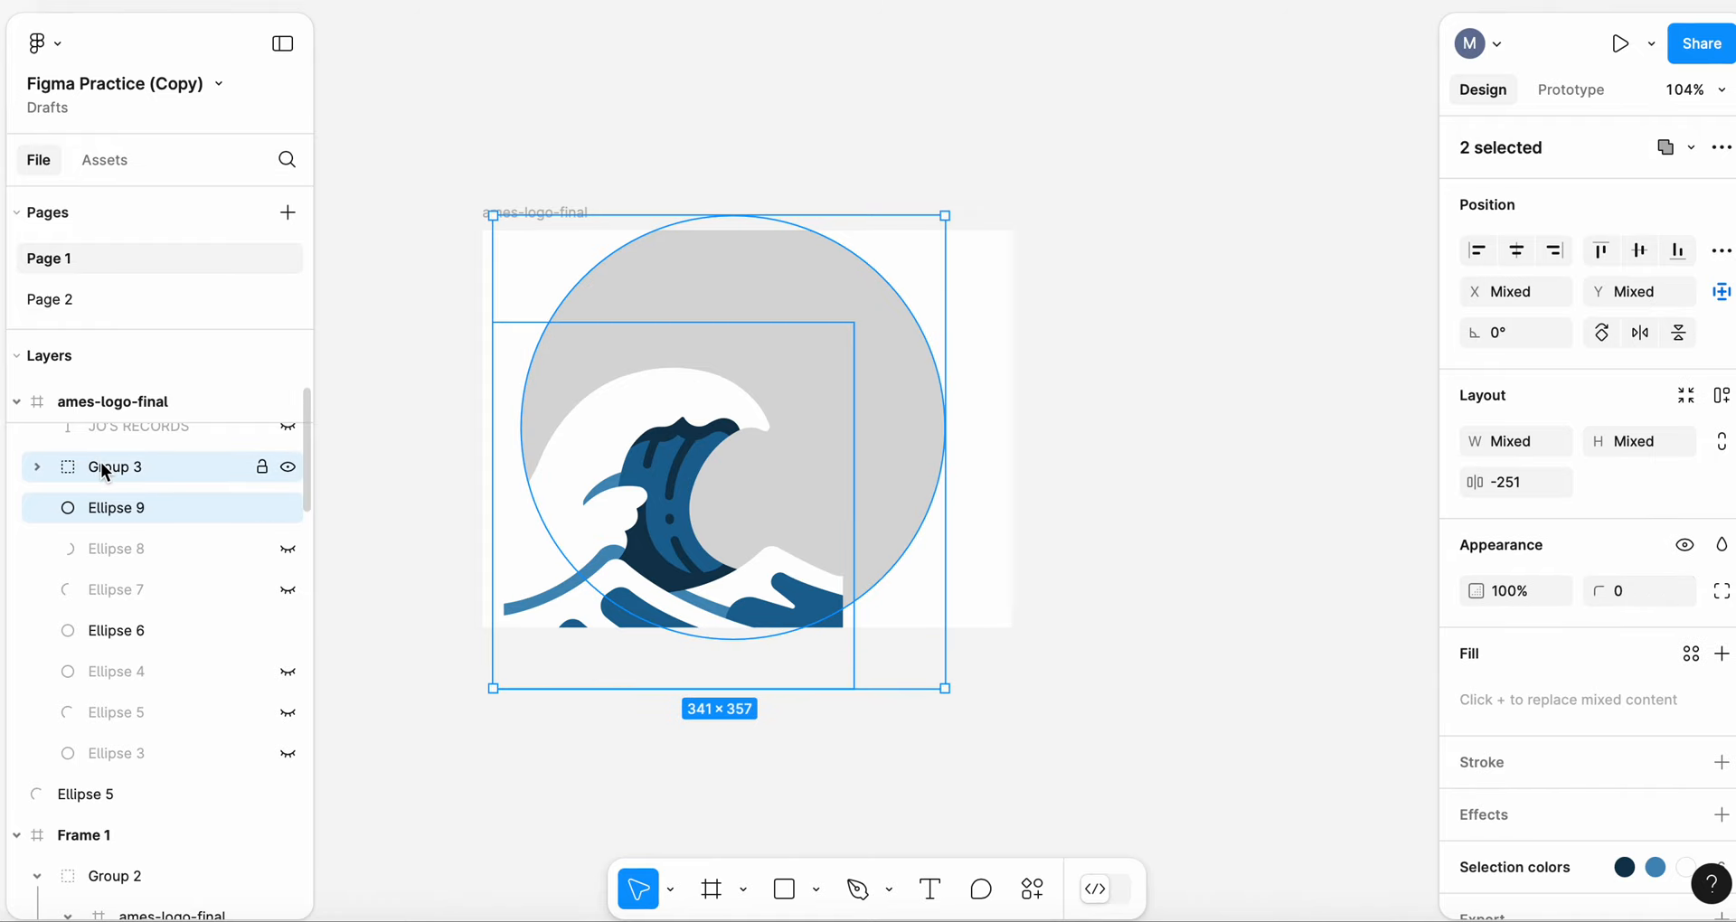
right_click(751, 269)
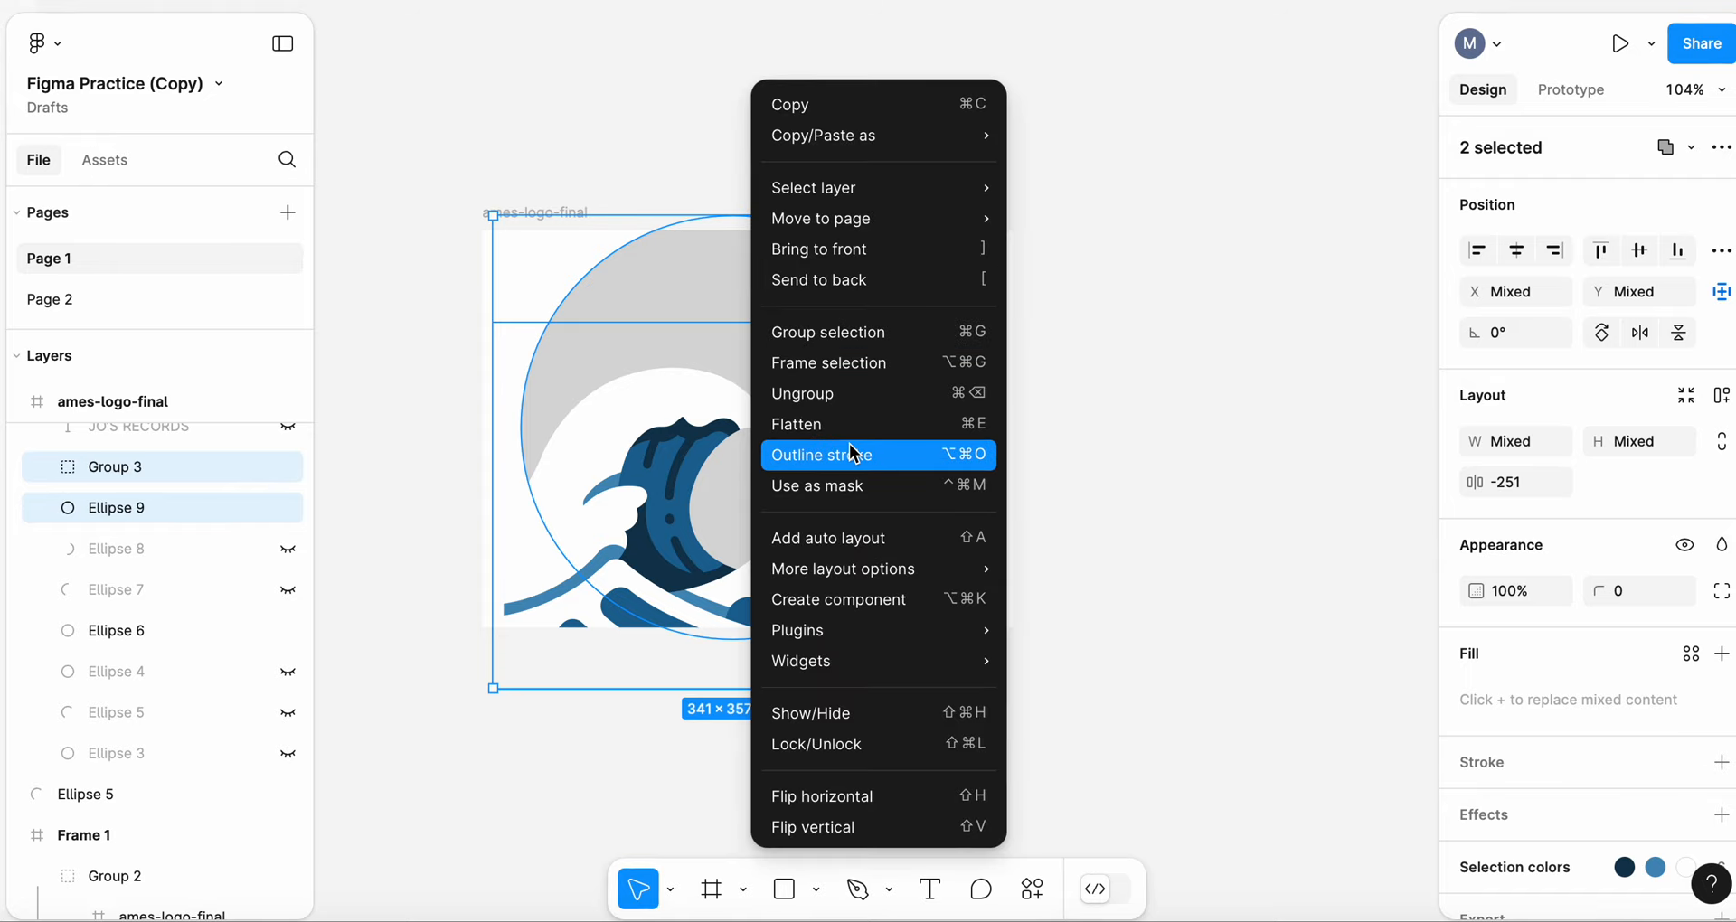
left_click(823, 489)
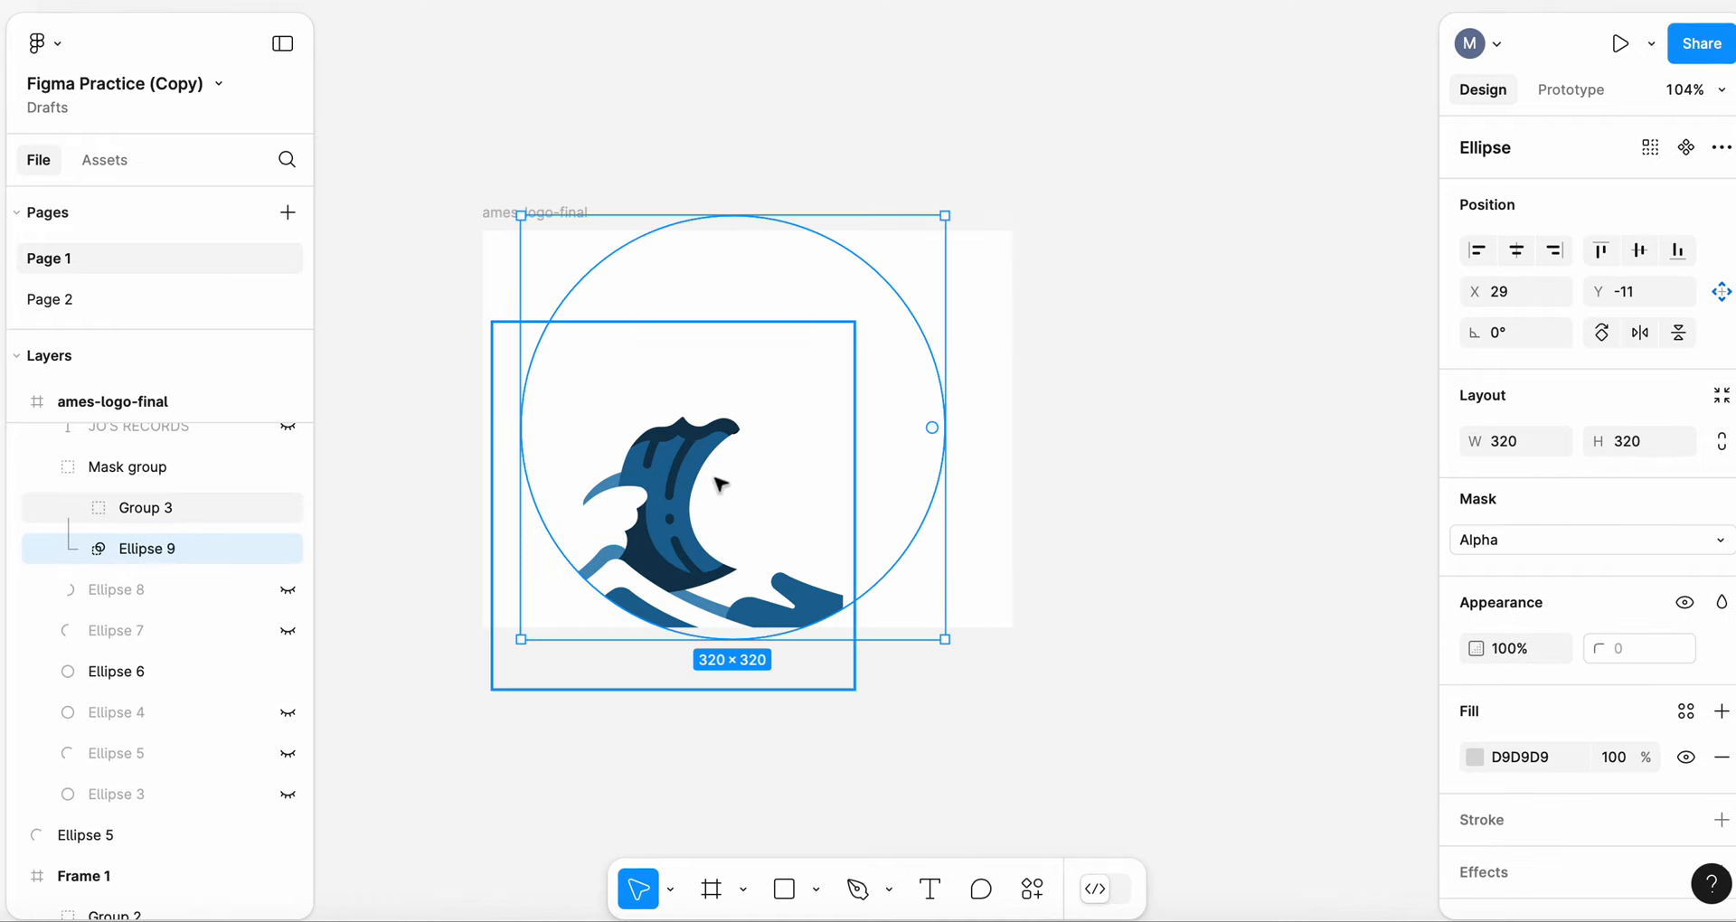
left_click(380, 403)
- Reveal the hidden circles and arcs in the ames-logo-final frame: Ellipse 4, Ellipse 5, Ellipse 3, Ellipse 7 and Ellipse 8
scroll(197, 554, "down", 2)
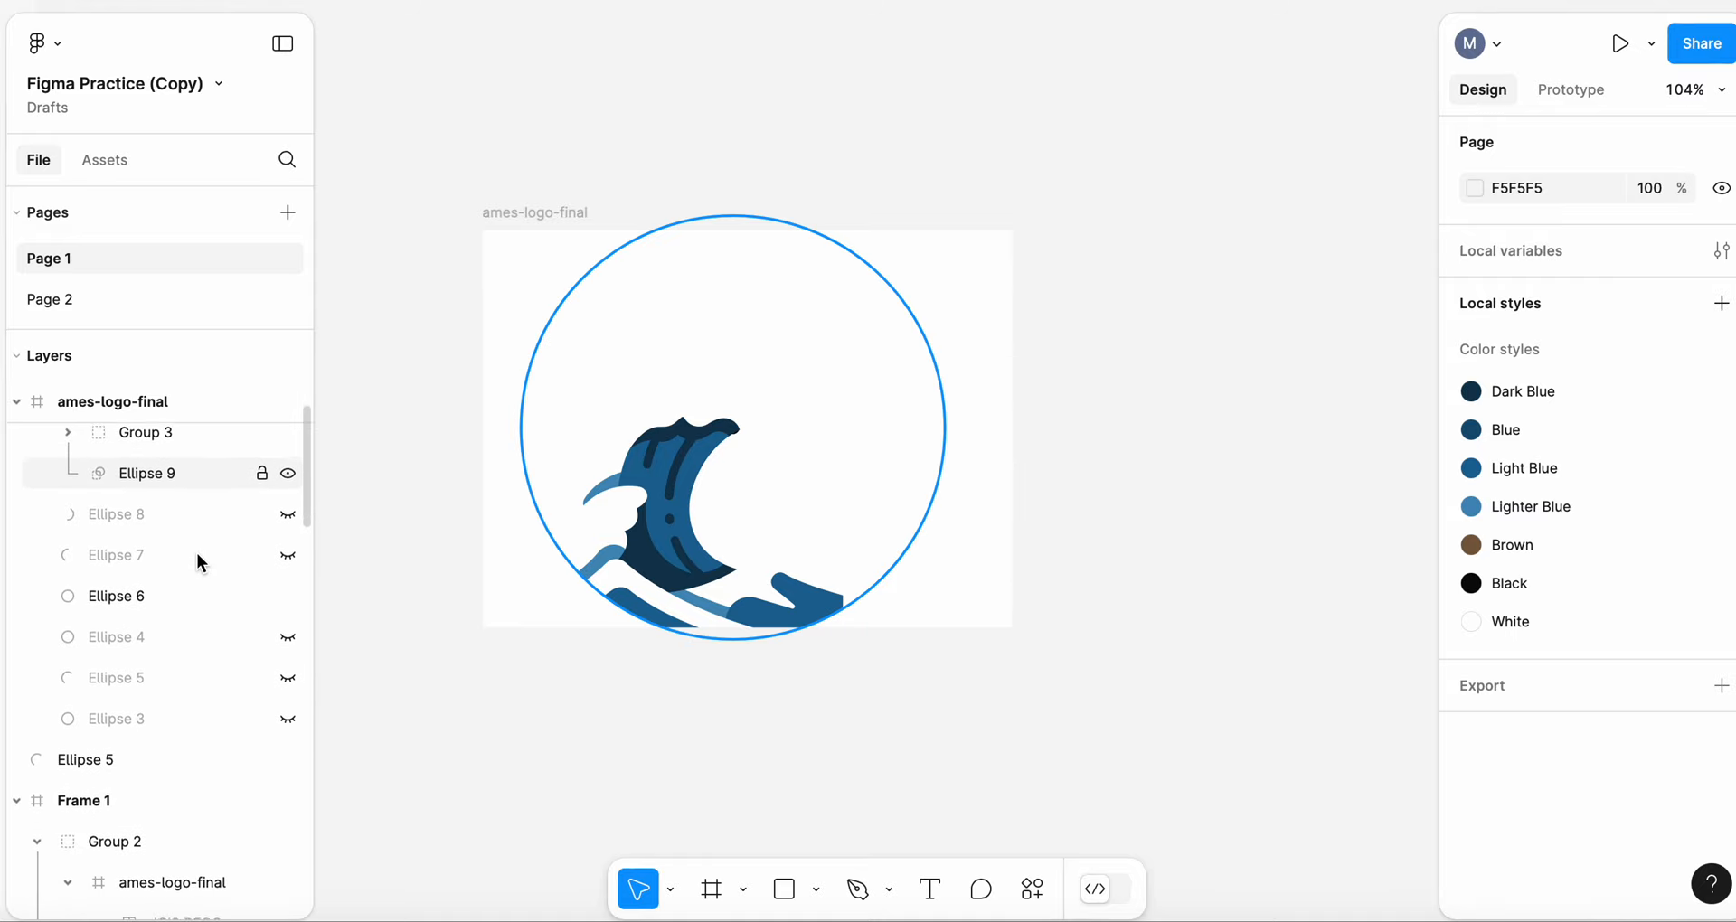
left_click(291, 635)
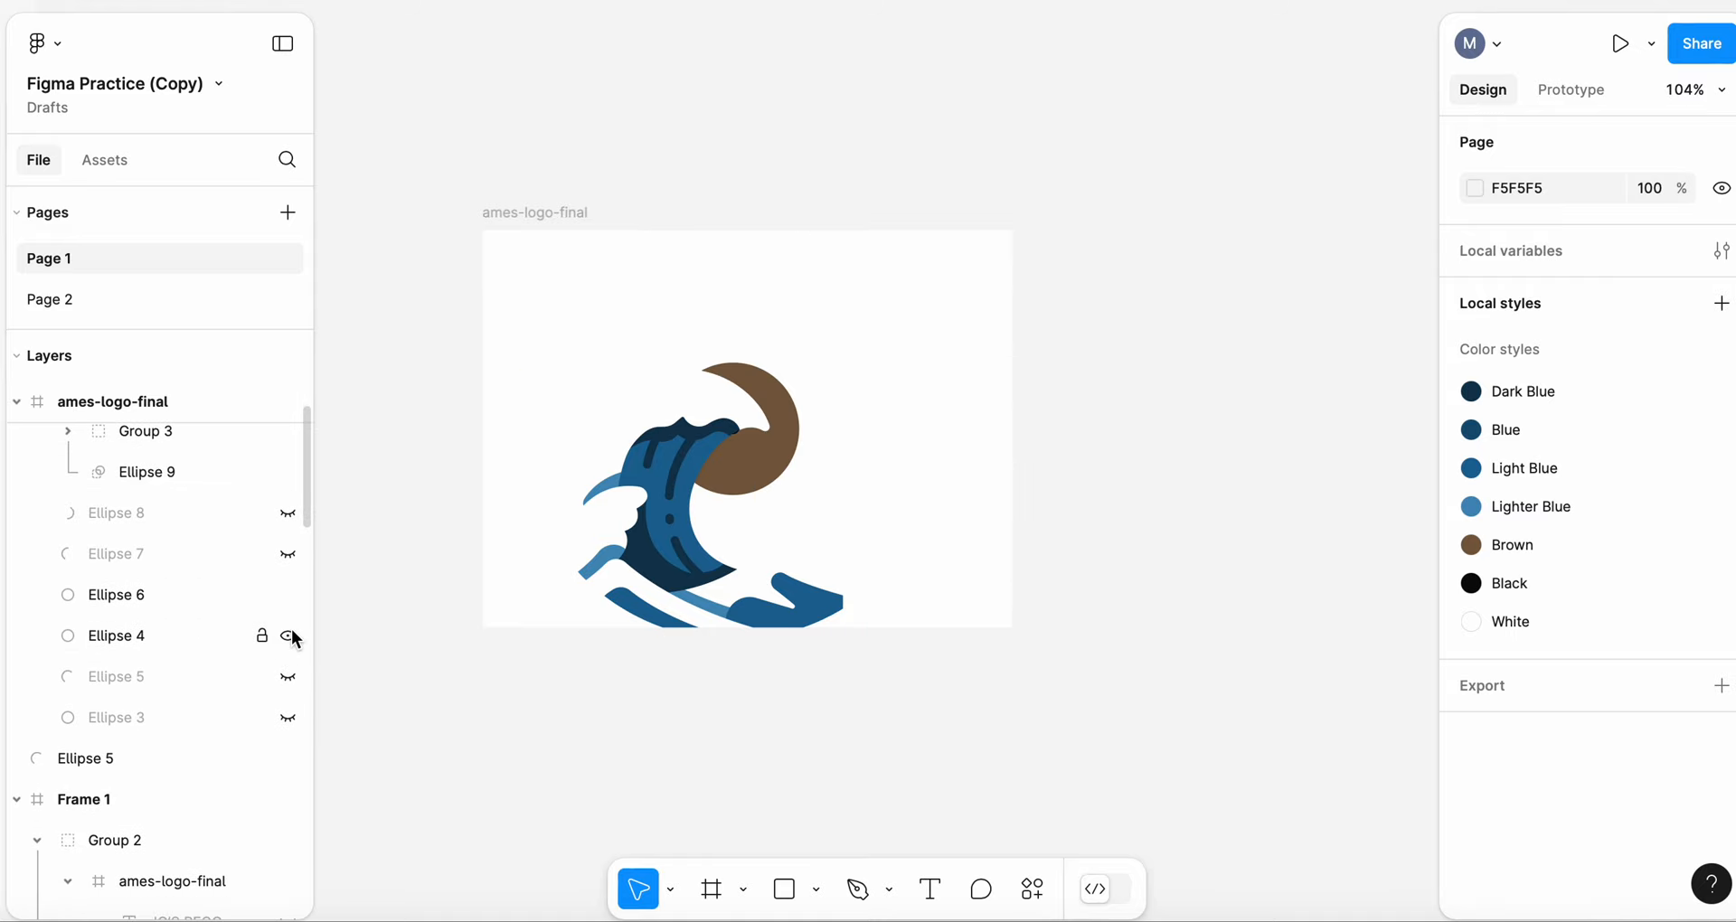
left_click(291, 677)
left_click(286, 714)
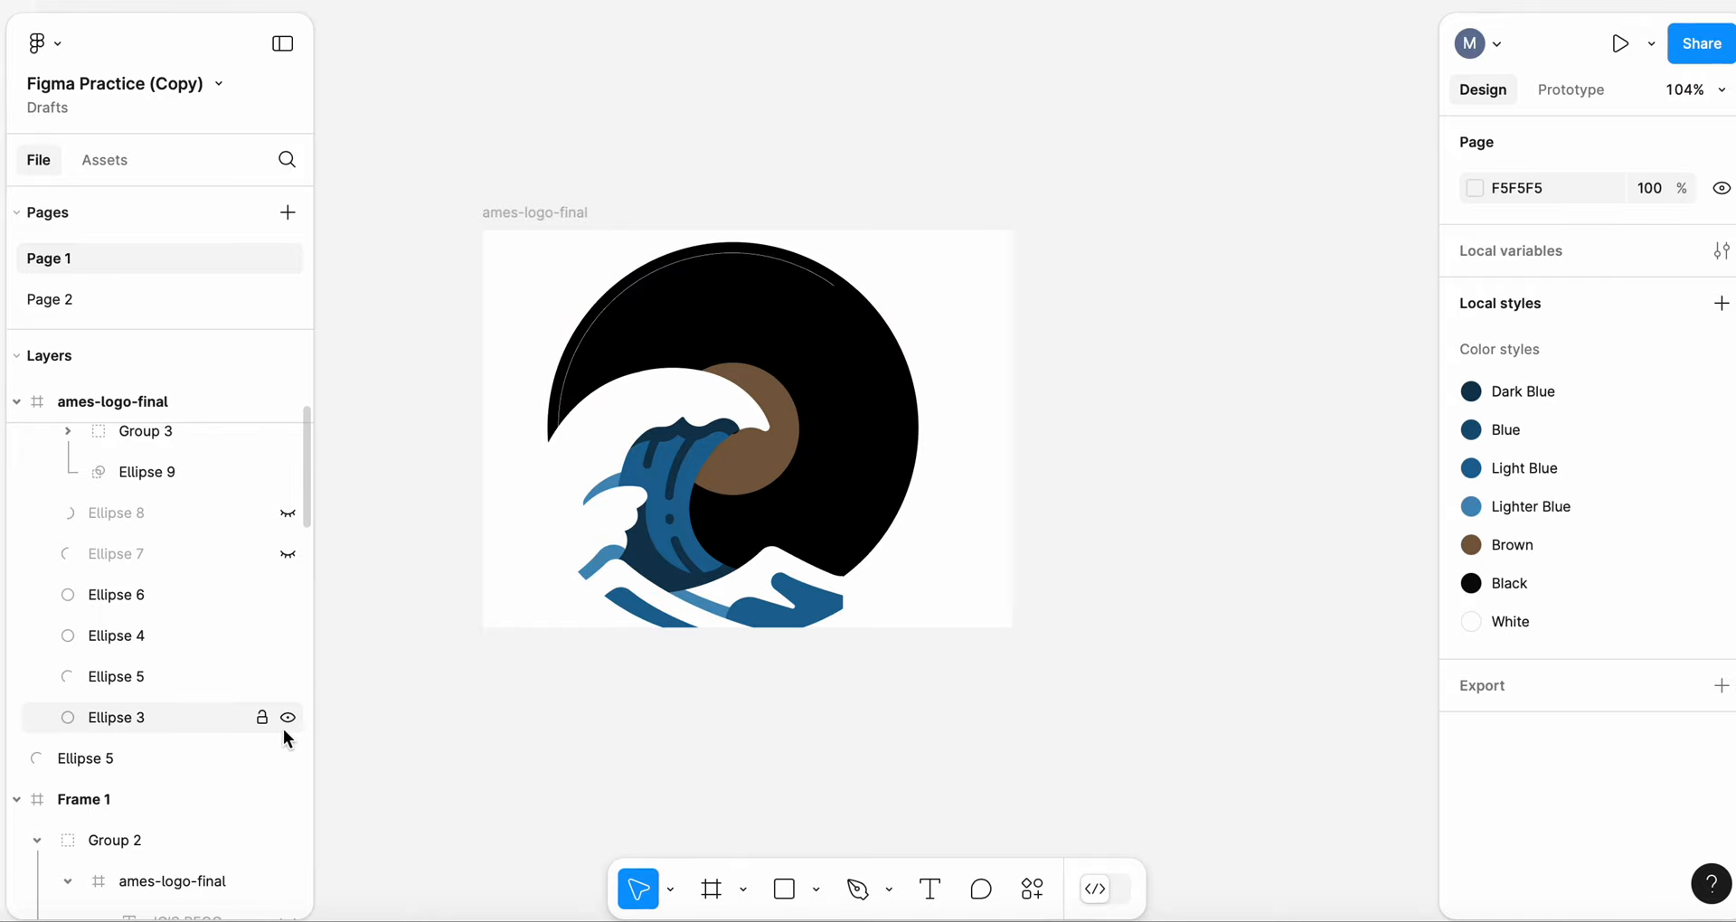
left_click(287, 553)
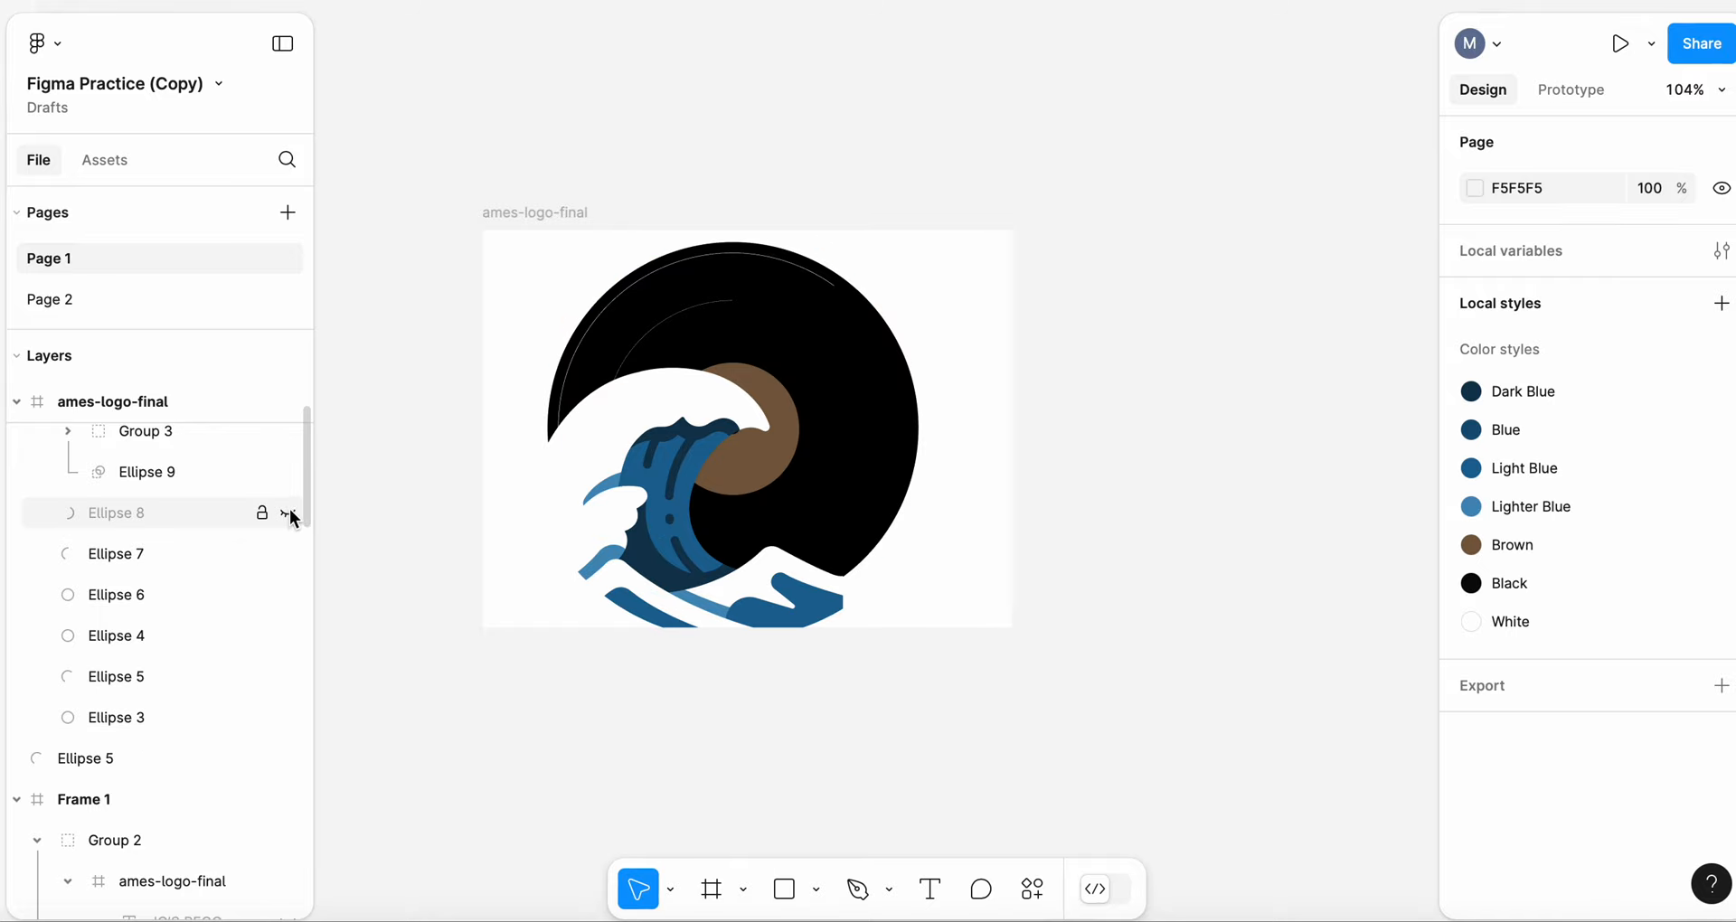
left_click(287, 512)
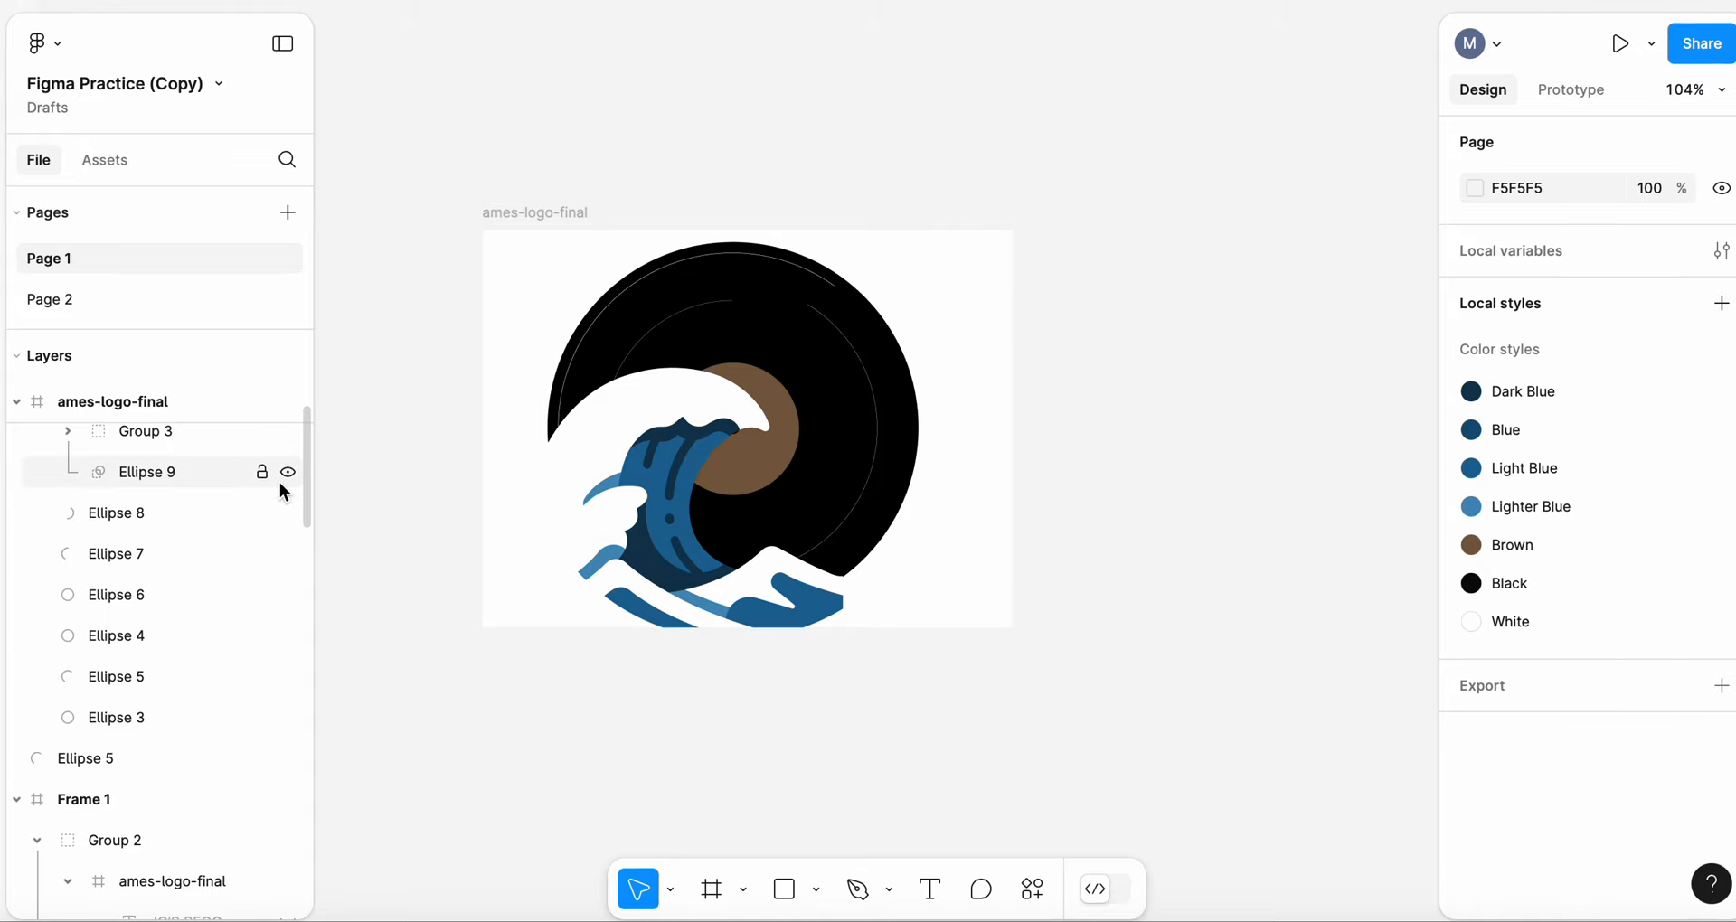
- Reveal the JO'S RECORDS text layer in the ames-logo-final frame
scroll(281, 488, "down", 1)
scroll(281, 491, "down", 1)
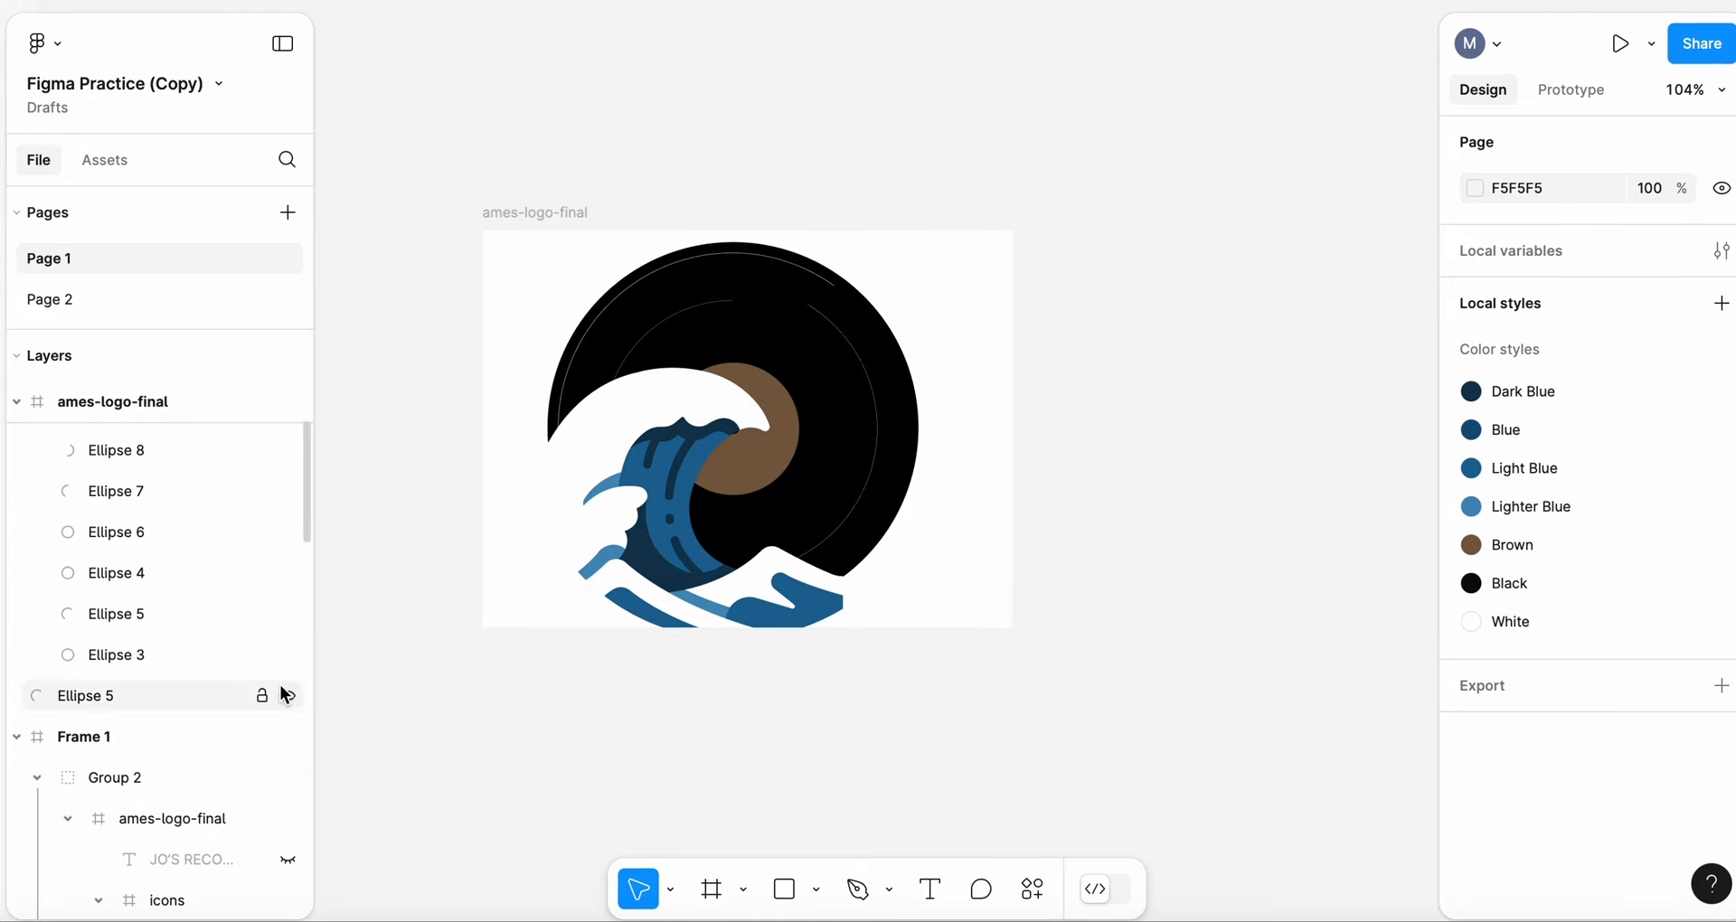
scroll(284, 606, "up", 3)
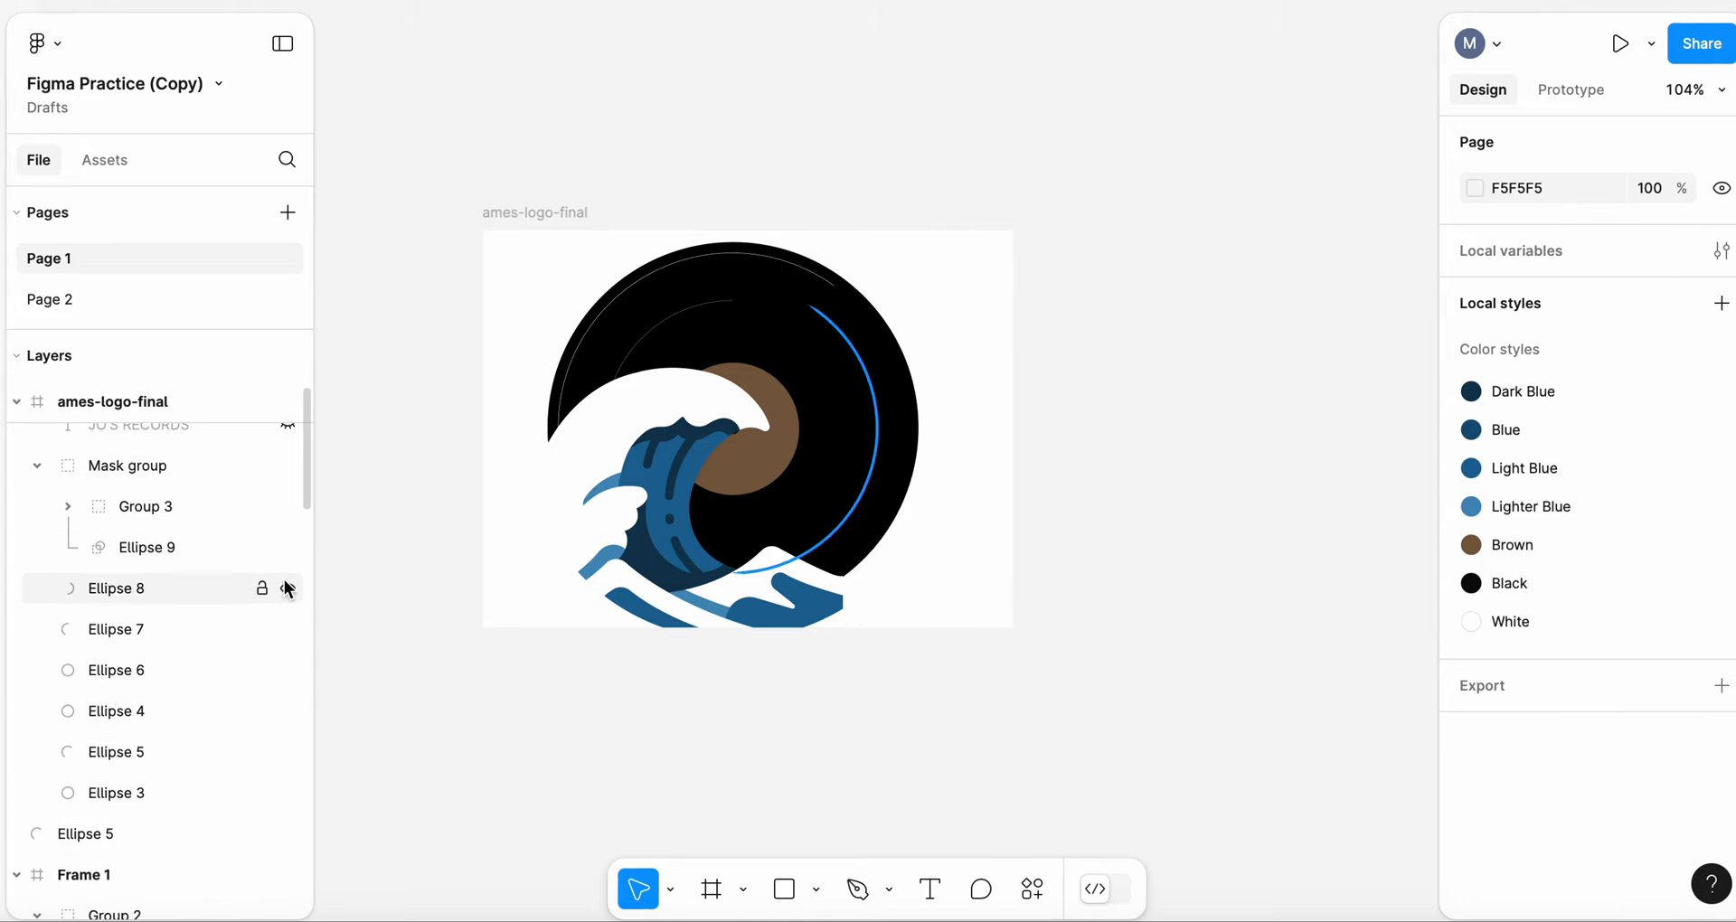
scroll(284, 488, "up", 1)
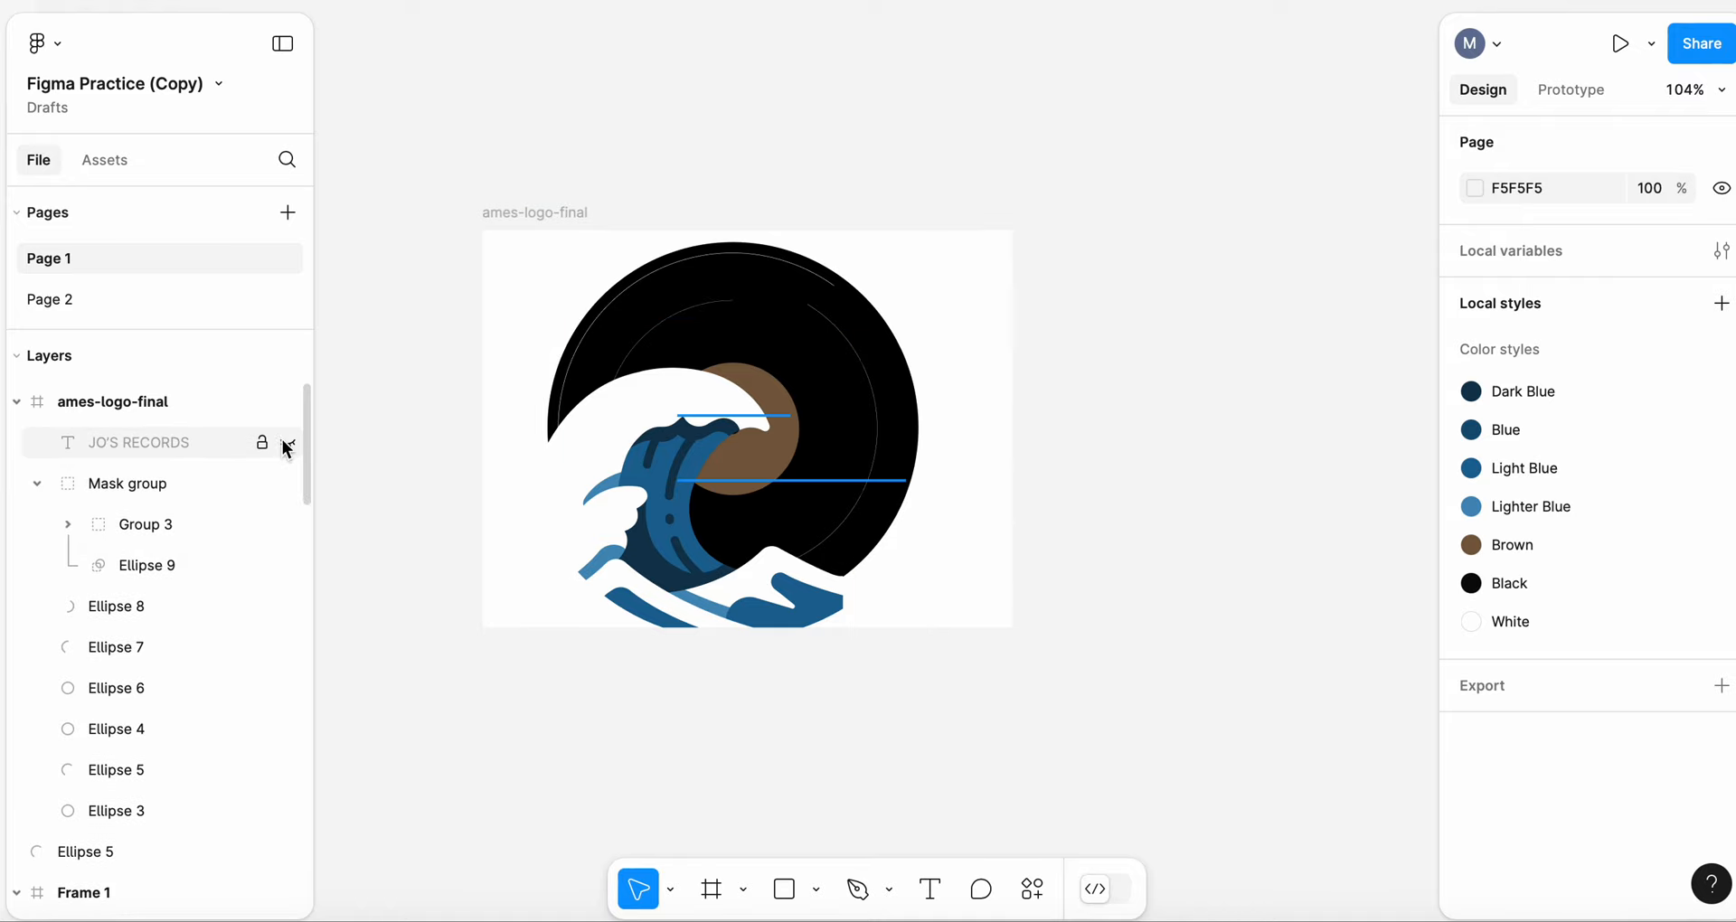
left_click(286, 444)
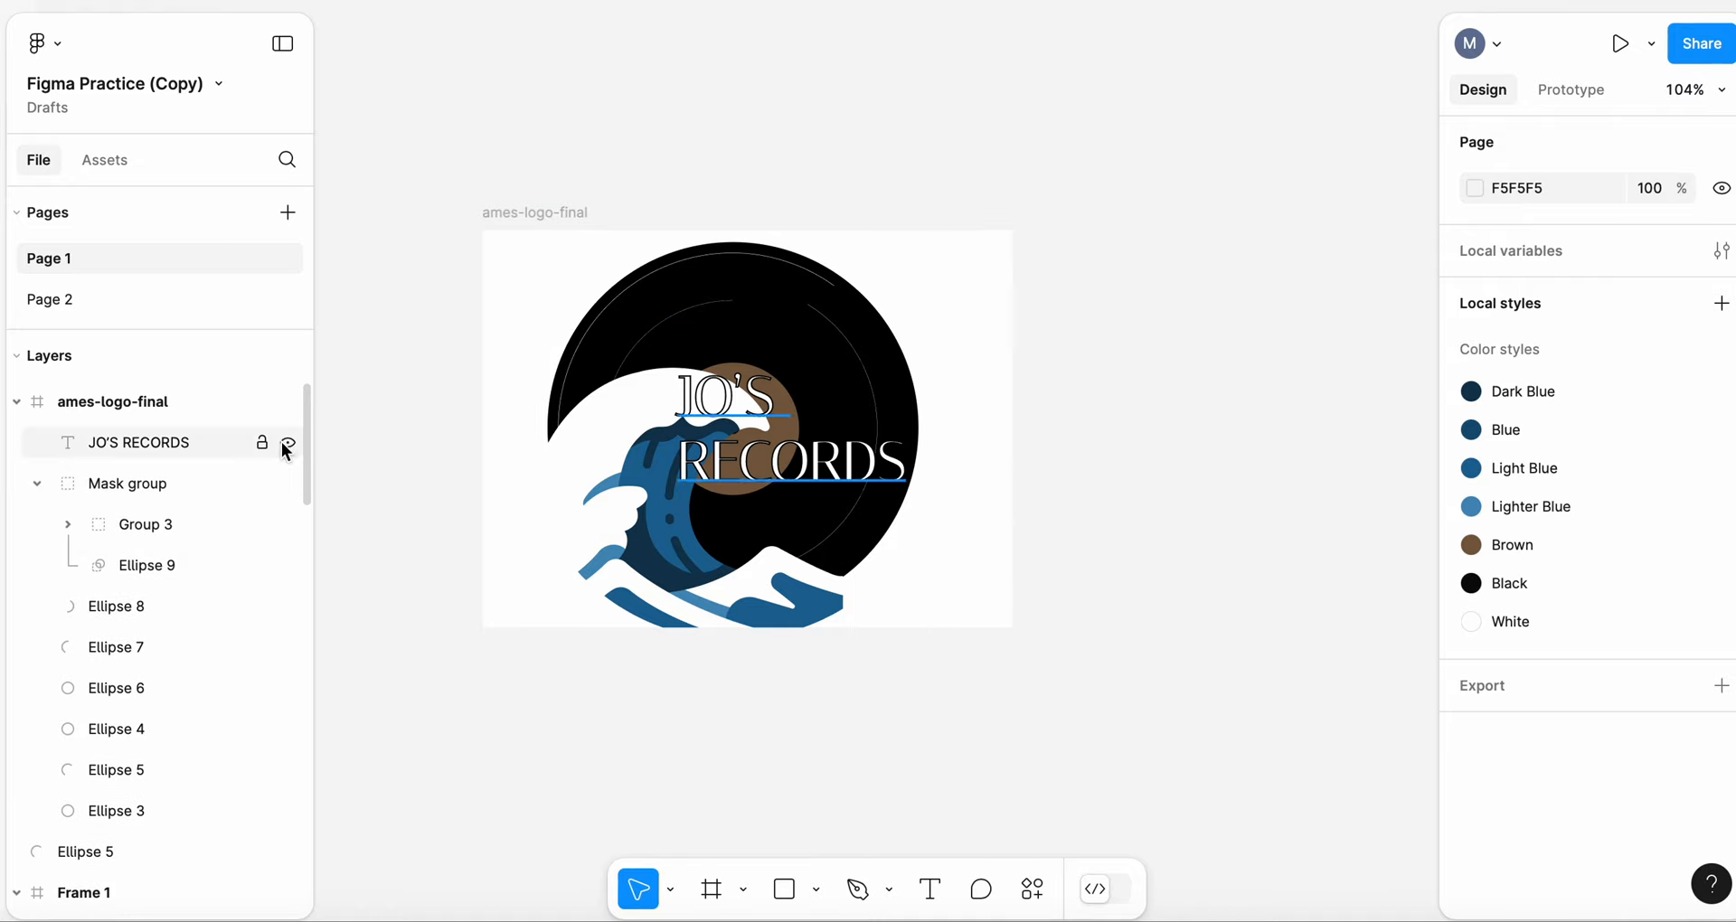